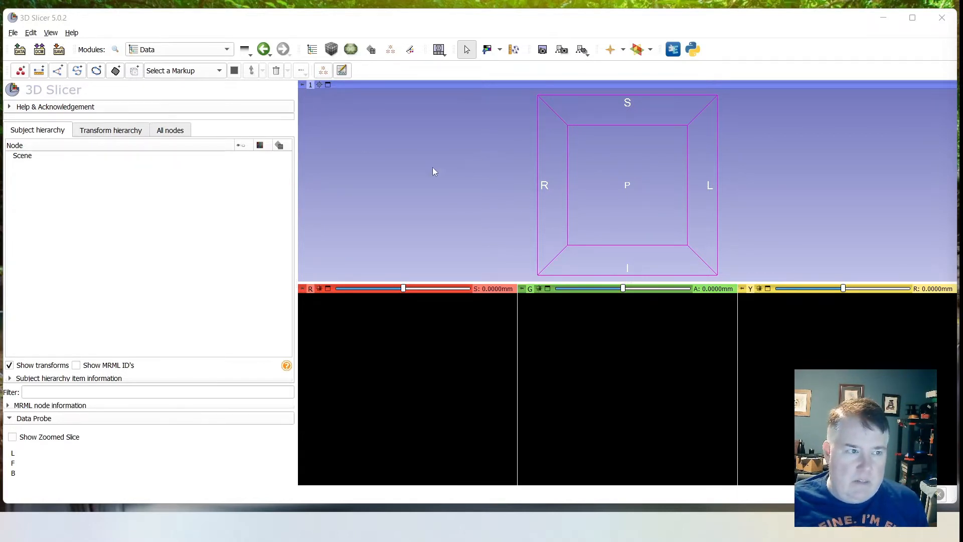
# - Read through the program's version, support and funding information in the About window
pyautogui.click(72, 33)
pyautogui.click(123, 224)
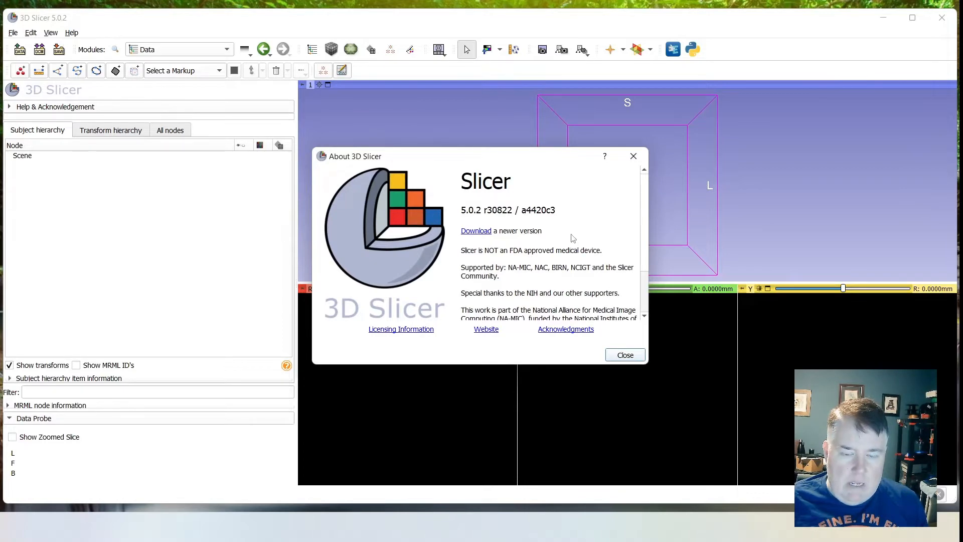
pyautogui.scroll(-3, 573, 238)
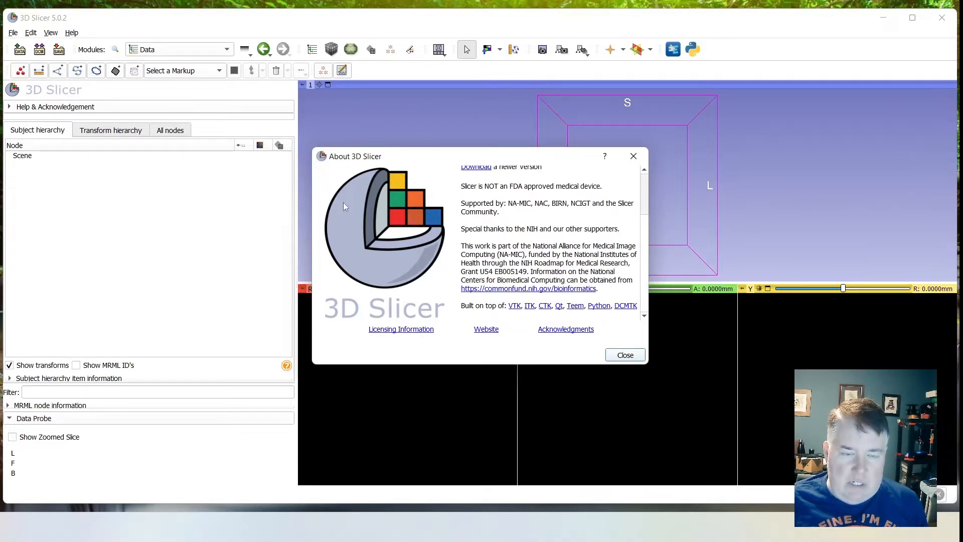
pyautogui.click(625, 356)
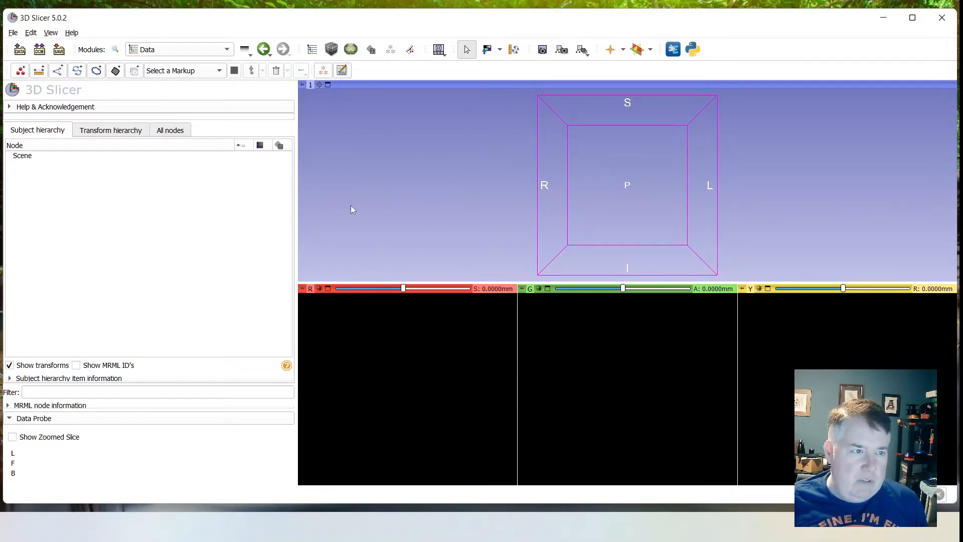
# - Load the "LA AX 1MM F_0.5" series of the 20220811 CT study from the DICOM database into the scene
pyautogui.click(20, 52)
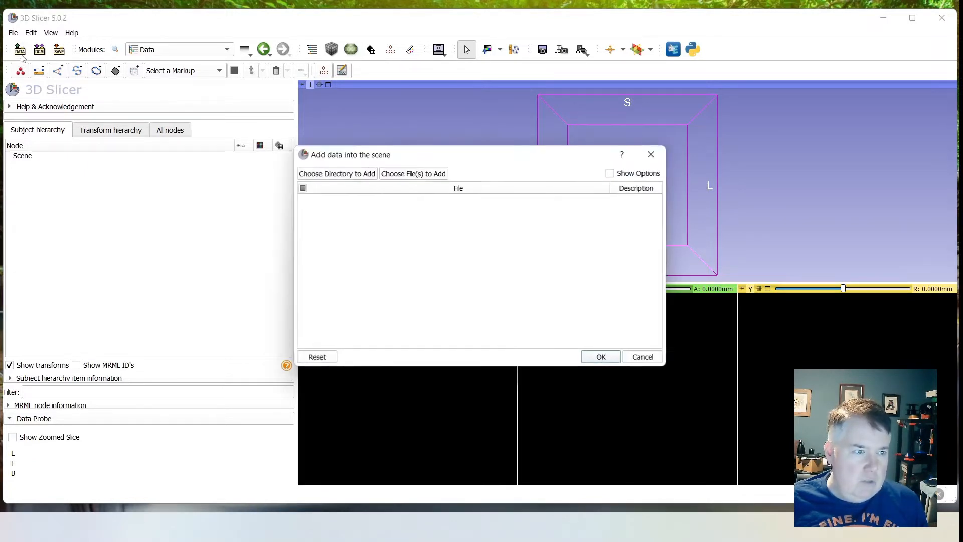
pyautogui.click(651, 154)
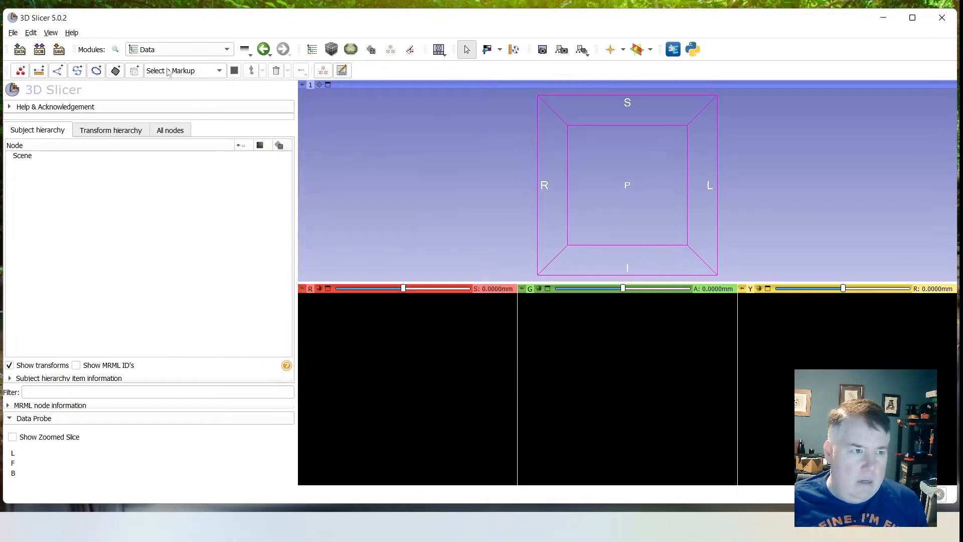
pyautogui.click(40, 50)
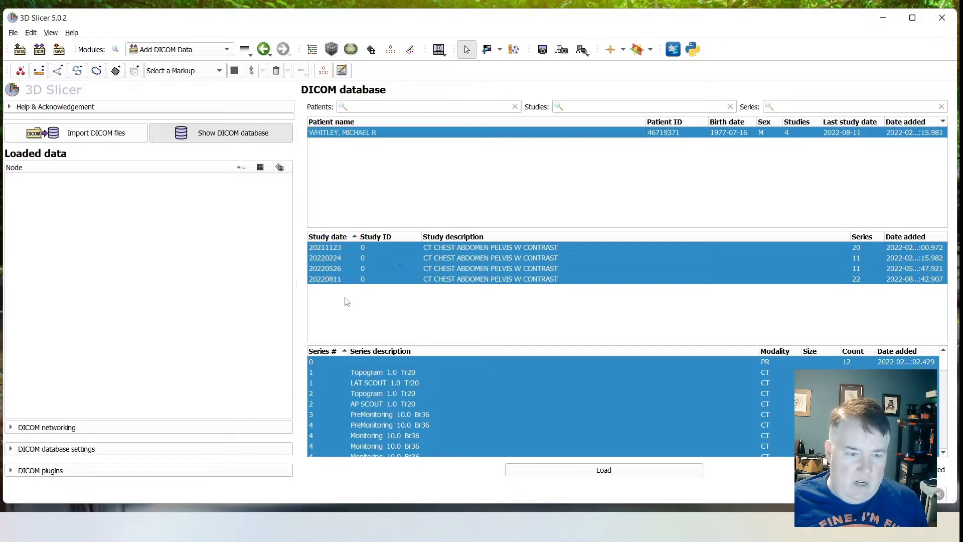
pyautogui.click(346, 280)
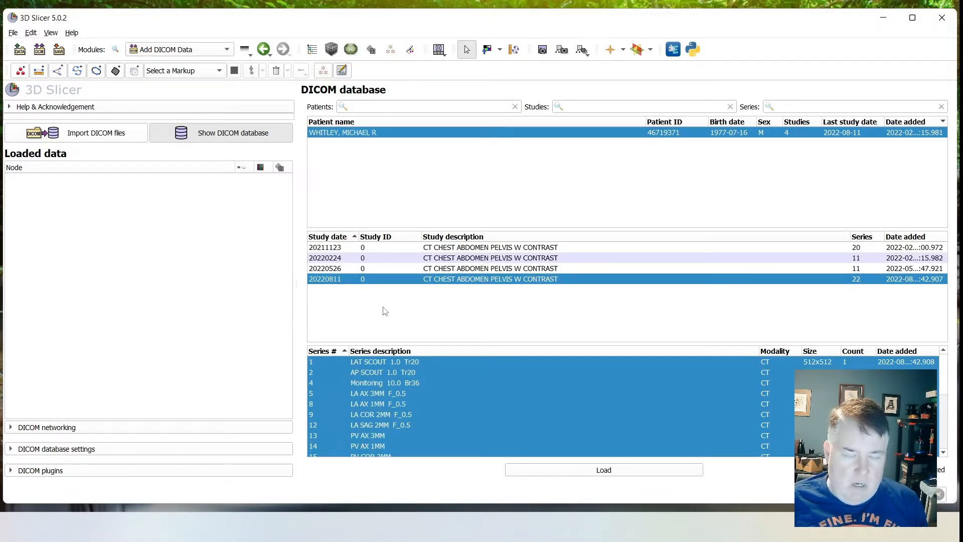
pyautogui.scroll(-2, 423, 398)
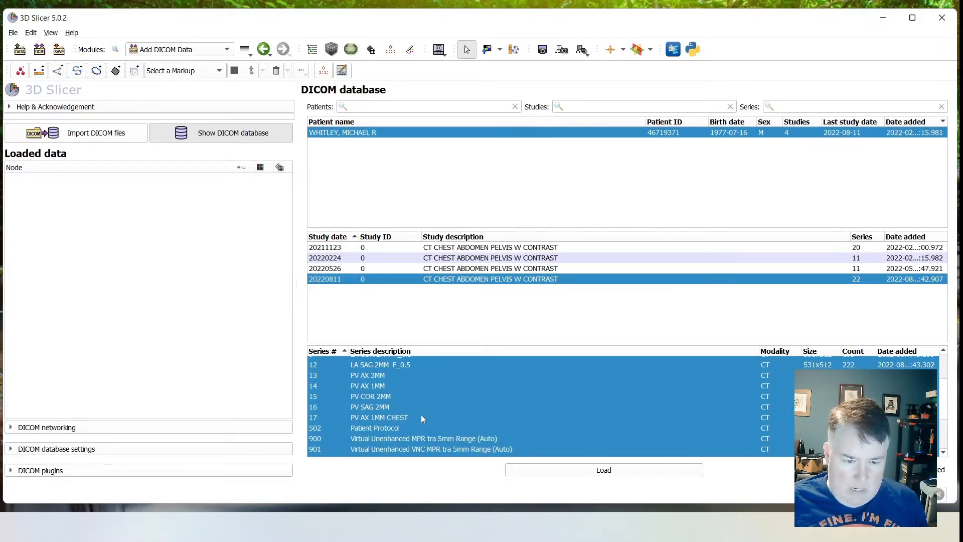
pyautogui.scroll(1, 415, 415)
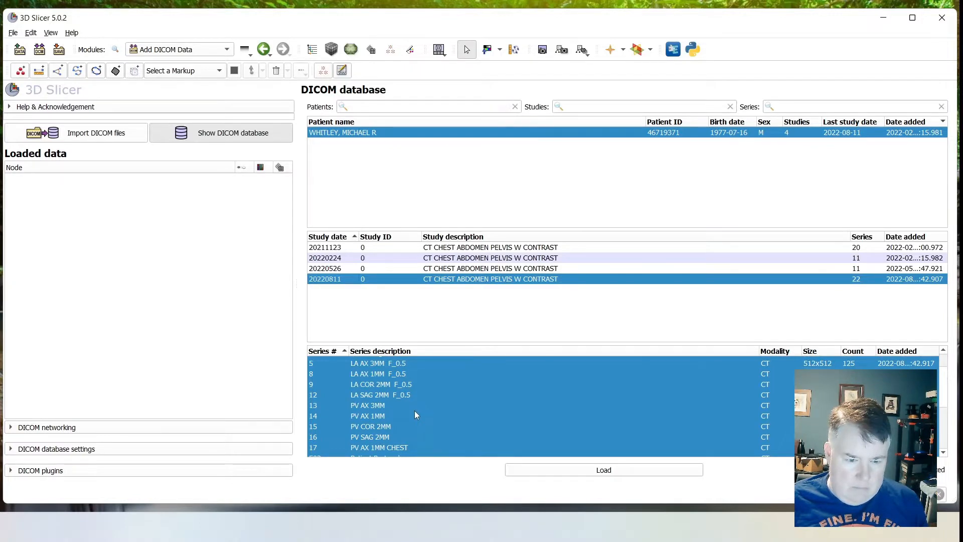
pyautogui.scroll(1, 414, 415)
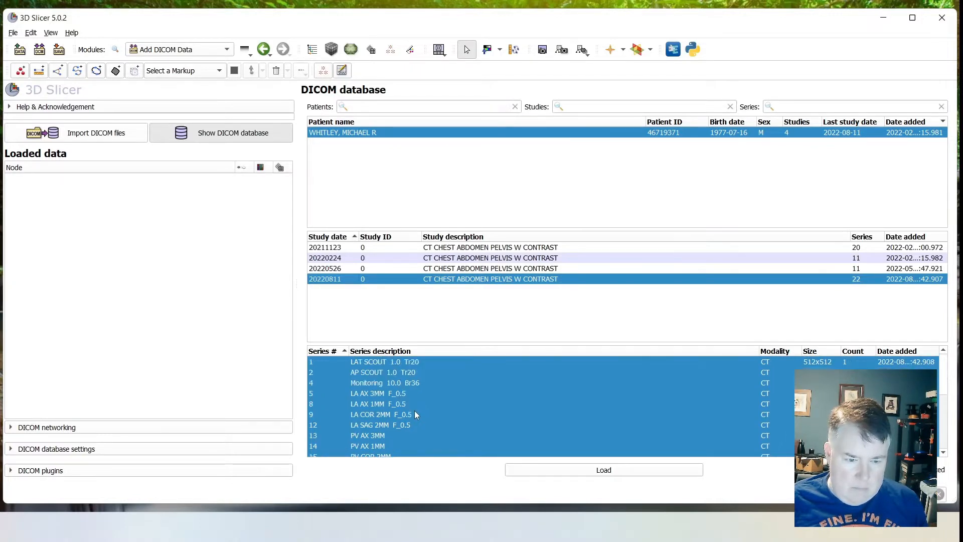
pyautogui.click(379, 408)
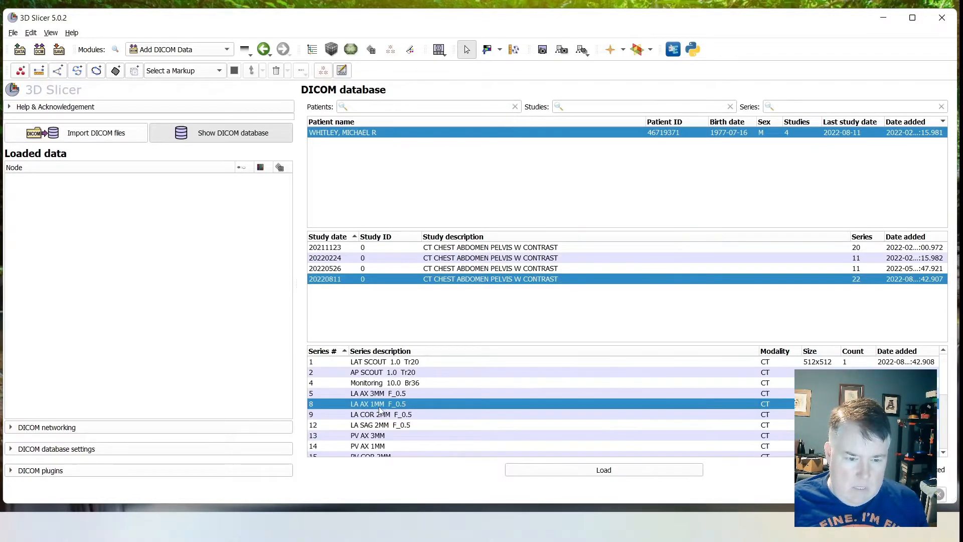
pyautogui.click(579, 471)
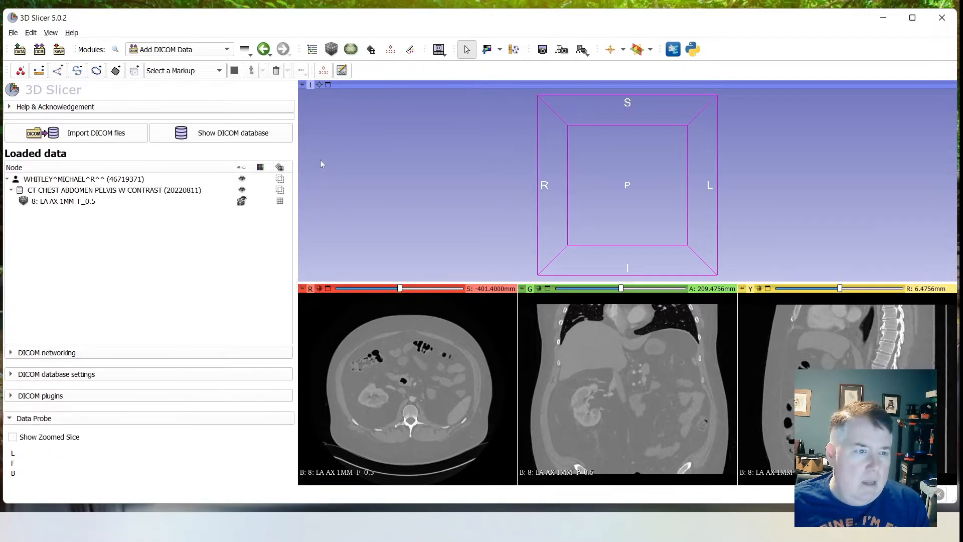
# - Apply the abdomen window/level preset (W 350, L 40) to the loaded CT volume in the Volumes module
pyautogui.click(227, 50)
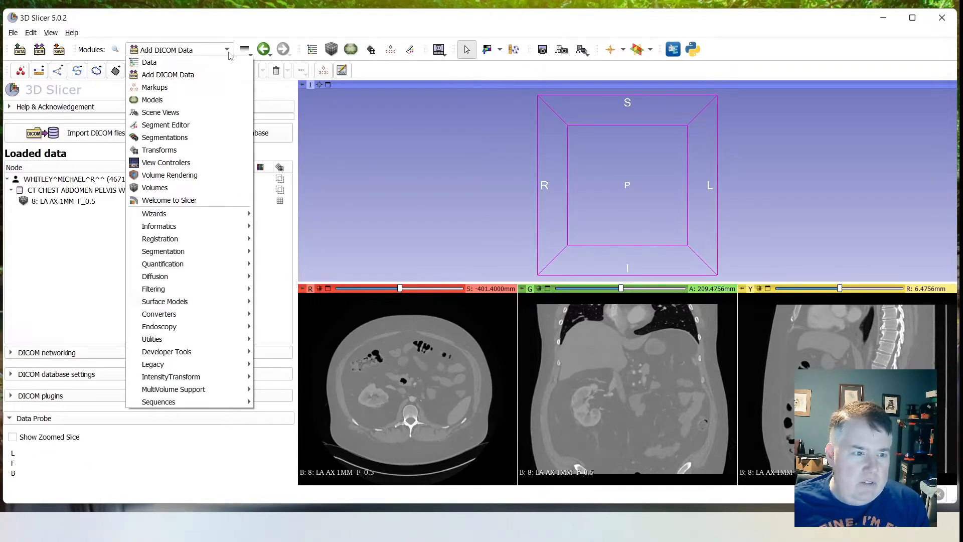
pyautogui.click(196, 187)
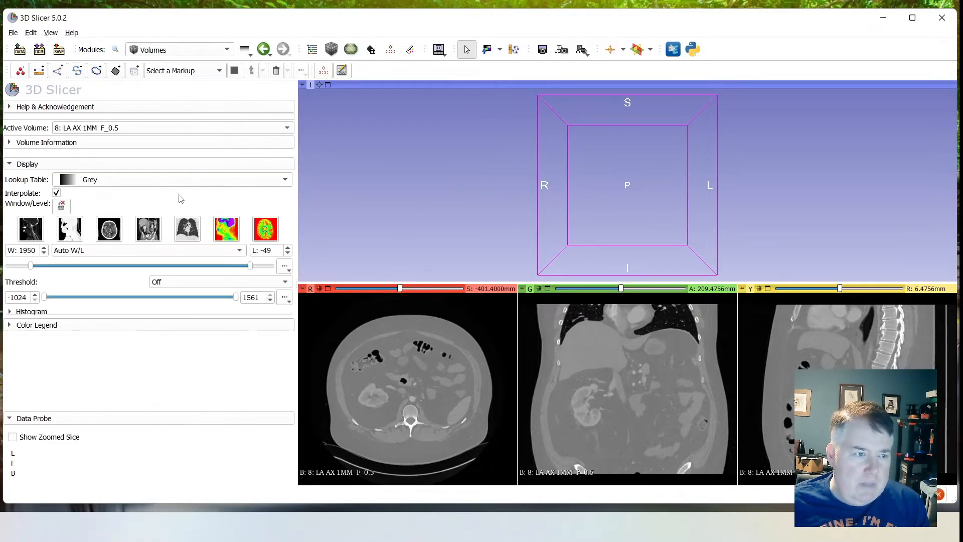
pyautogui.click(148, 229)
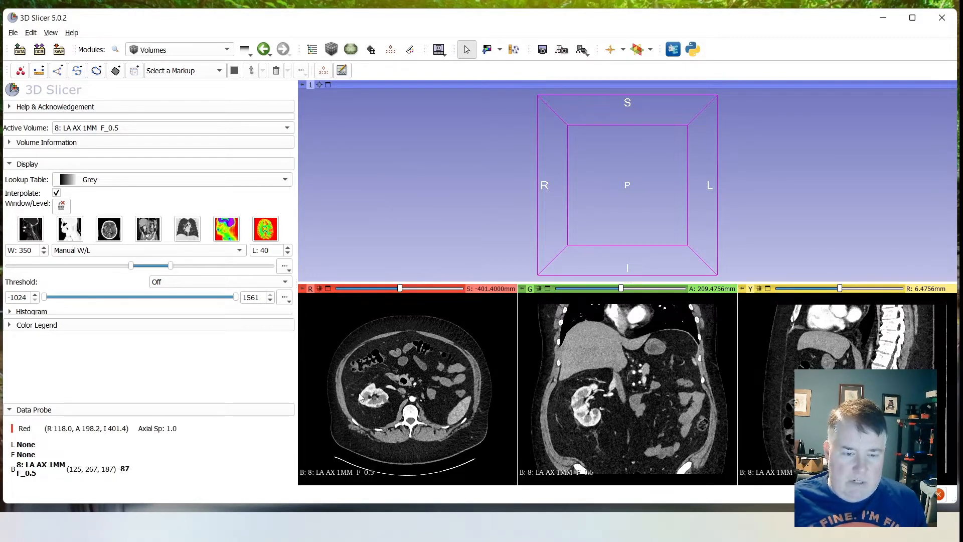
# - Frame the kidney closely in the axial, coronal and sagittal slice views, with the sagittal slice at about -92.4 mm
pyautogui.keyDown('ctrl'); pyautogui.scroll(3, 361, 403); pyautogui.keyUp('ctrl')
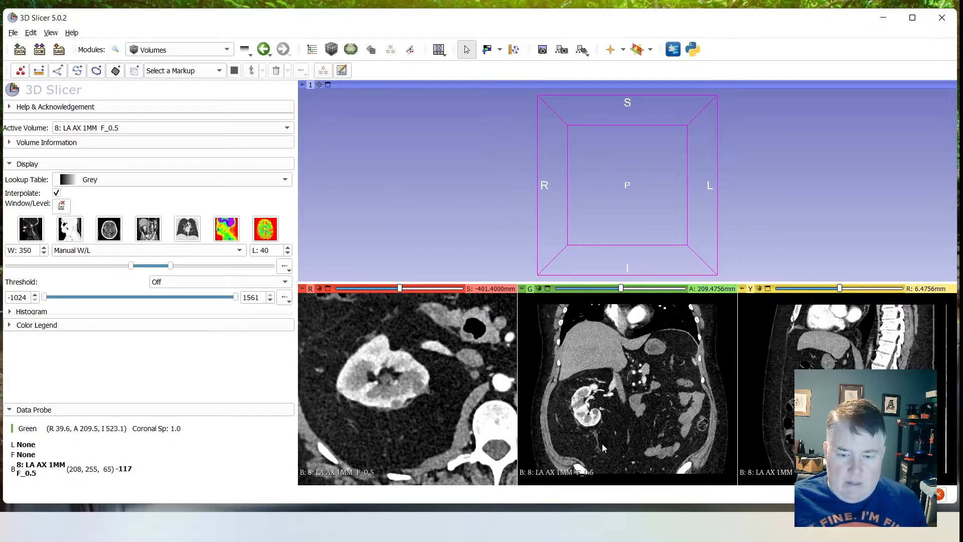
pyautogui.keyDown('ctrl'); pyautogui.scroll(4, 582, 423); pyautogui.keyUp('ctrl')
pyautogui.keyDown('ctrl'); pyautogui.scroll(2, 581, 417); pyautogui.keyUp('ctrl')
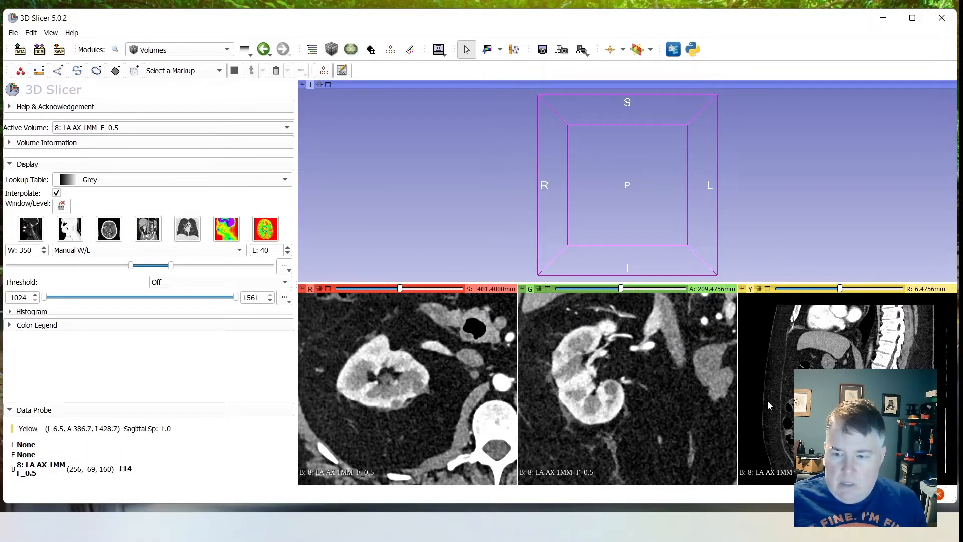
pyautogui.scroll(-7, 768, 401)
pyautogui.scroll(-15, 828, 301)
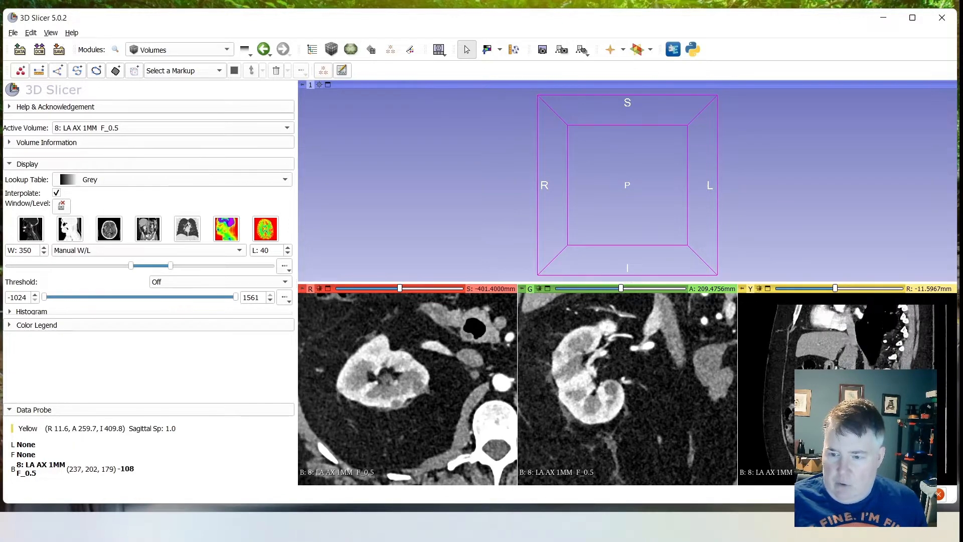
pyautogui.moveTo(835, 290); pyautogui.dragTo(815, 294)
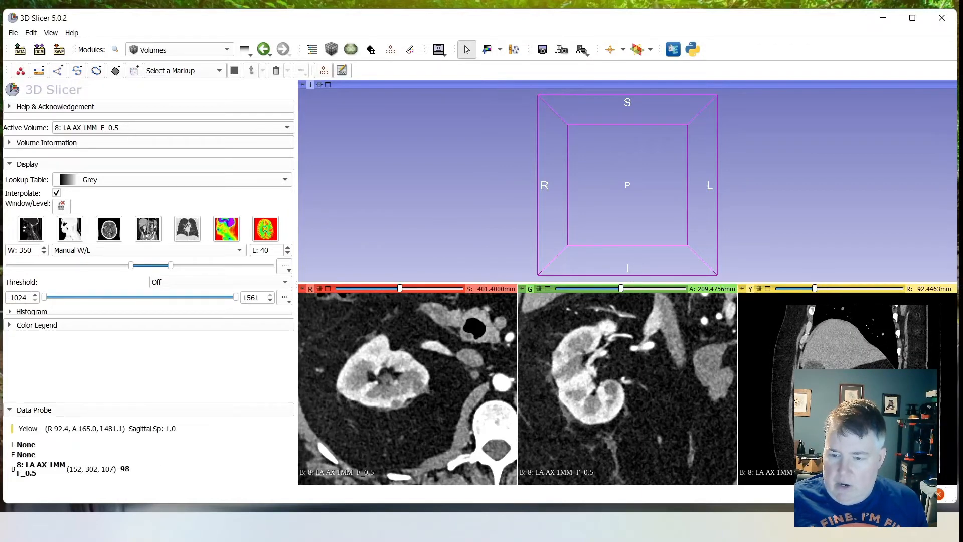
pyautogui.moveTo(859, 423); pyautogui.dragTo(859, 469, button='right')
pyautogui.moveTo(859, 422); pyautogui.dragTo(859, 446, button='middle')
pyautogui.moveTo(836, 397); pyautogui.dragTo(835, 406, button='right')
pyautogui.moveTo(796, 321); pyautogui.dragTo(803, 336, button='middle')
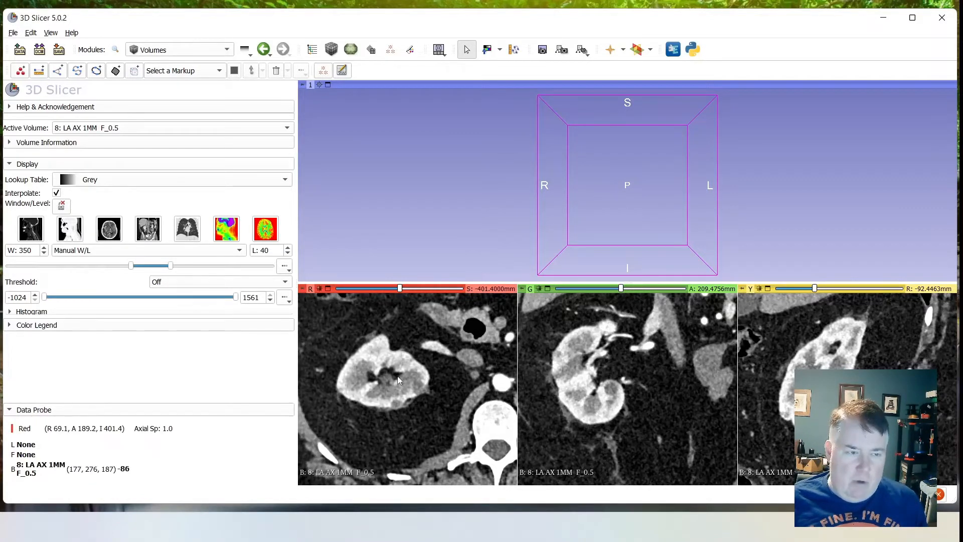
# - Create a new segmentation in the Segmentations module and rename it Kidney
pyautogui.click(227, 49)
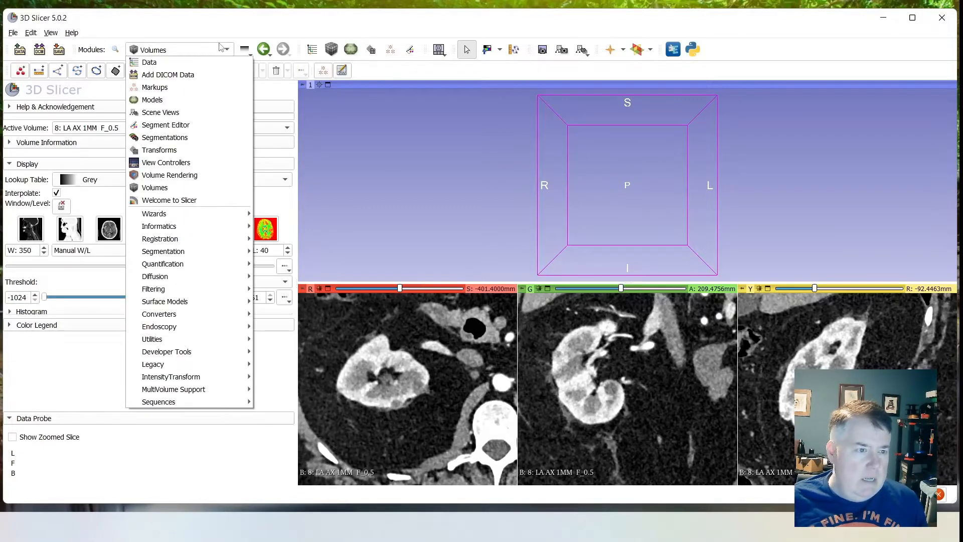
pyautogui.click(177, 137)
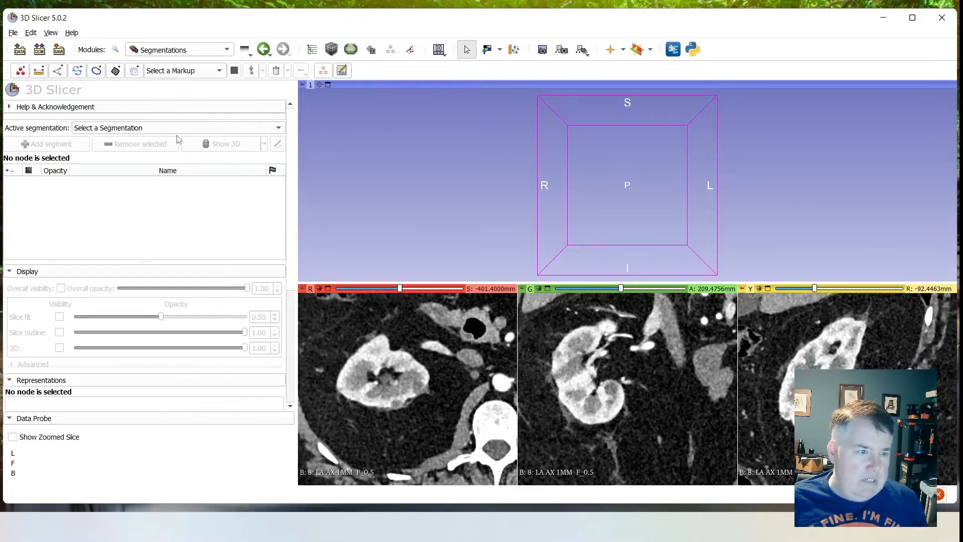
pyautogui.click(112, 130)
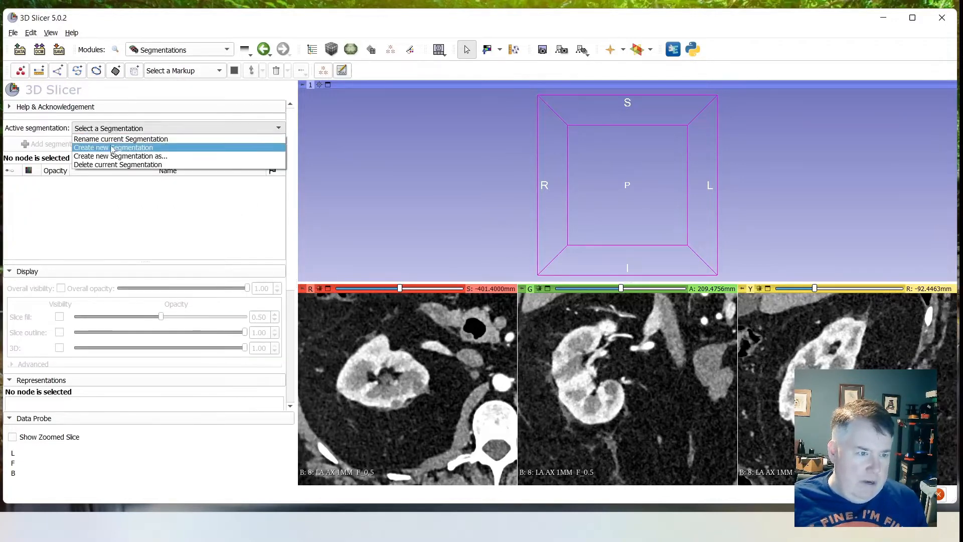
pyautogui.click(114, 148)
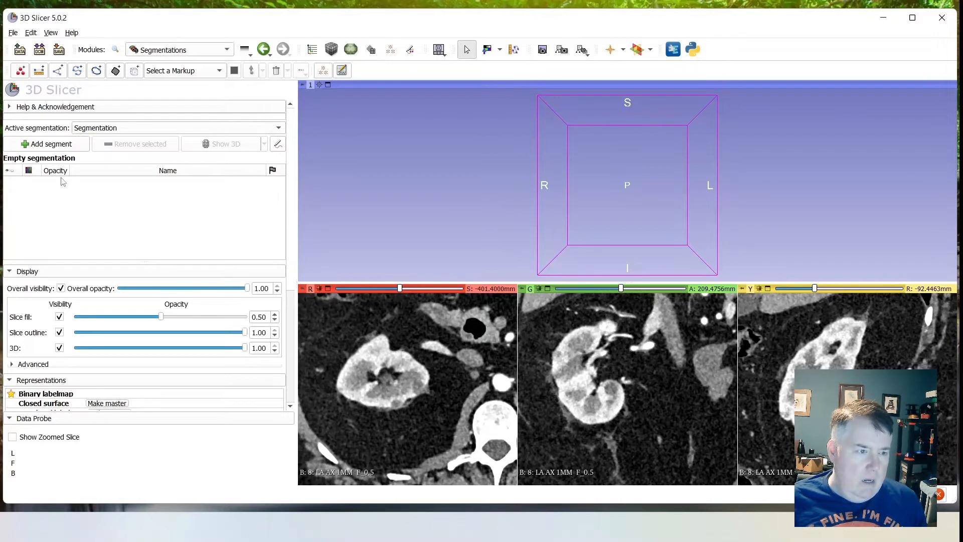
pyautogui.click(89, 132)
pyautogui.click(97, 148)
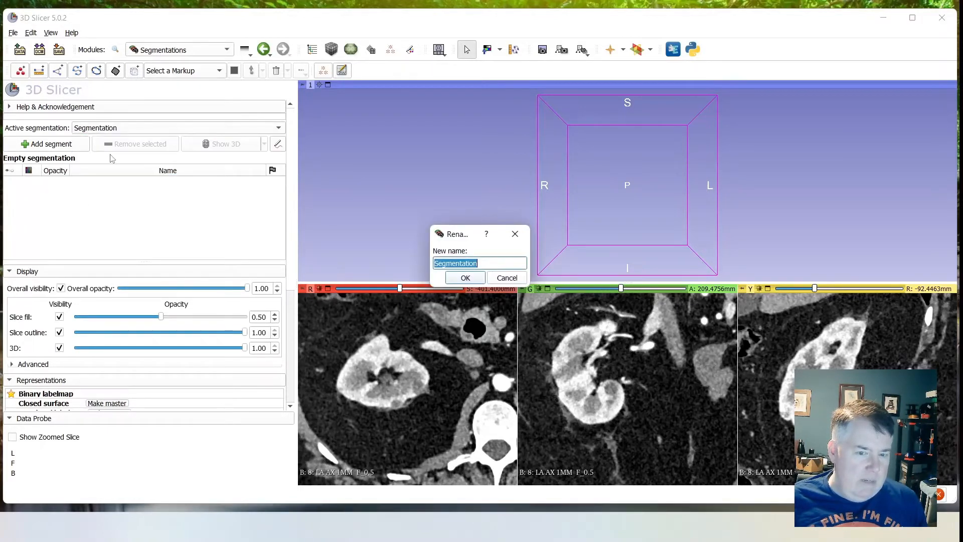
pyautogui.write('Kidney')
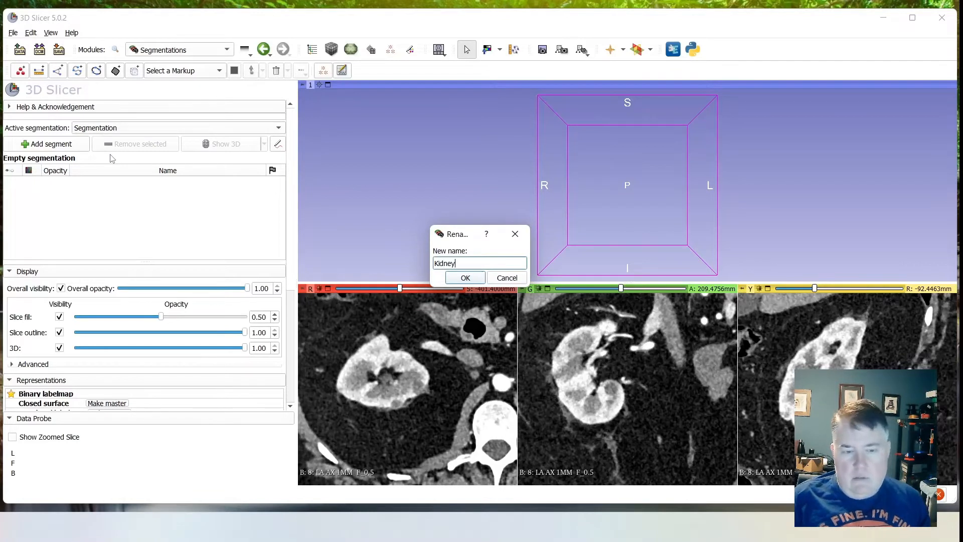
pyautogui.press('Return')
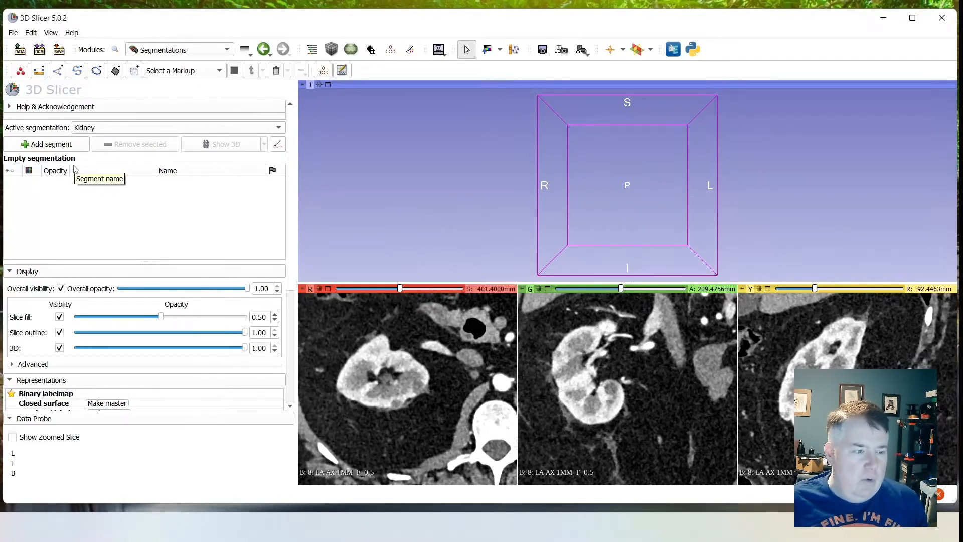
# - Add a first segment to the Kidney segmentation and name it Kidney
pyautogui.click(46, 144)
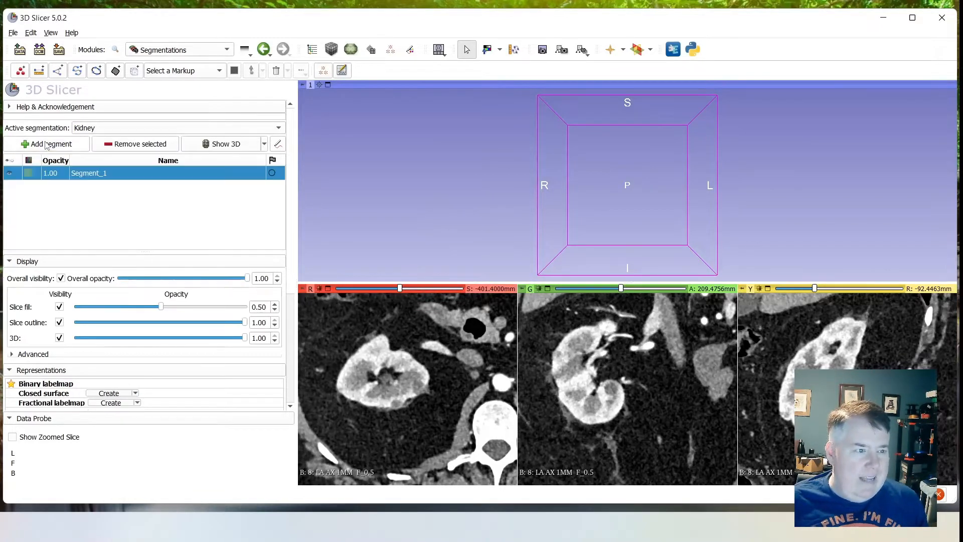
pyautogui.doubleClick(73, 173)
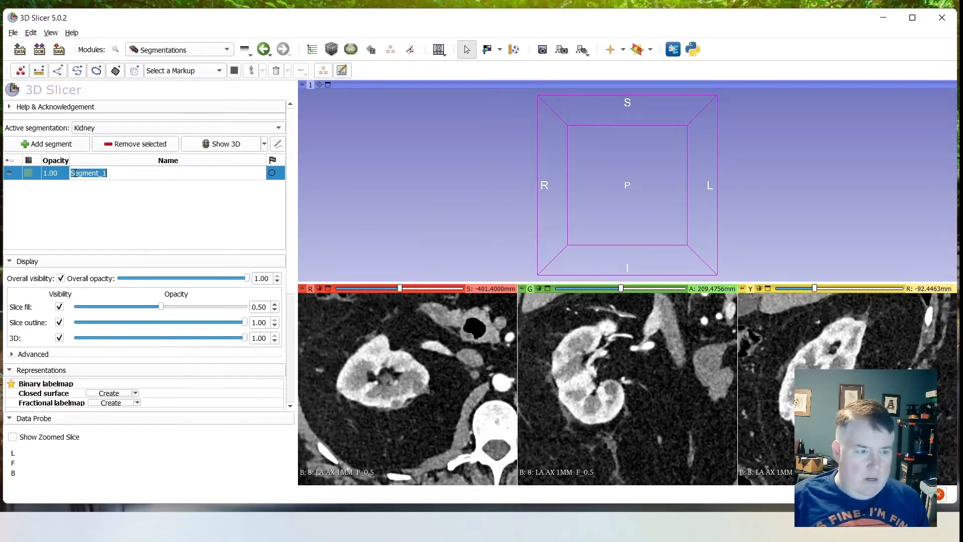
pyautogui.write('Kidney')
pyautogui.press('Return')
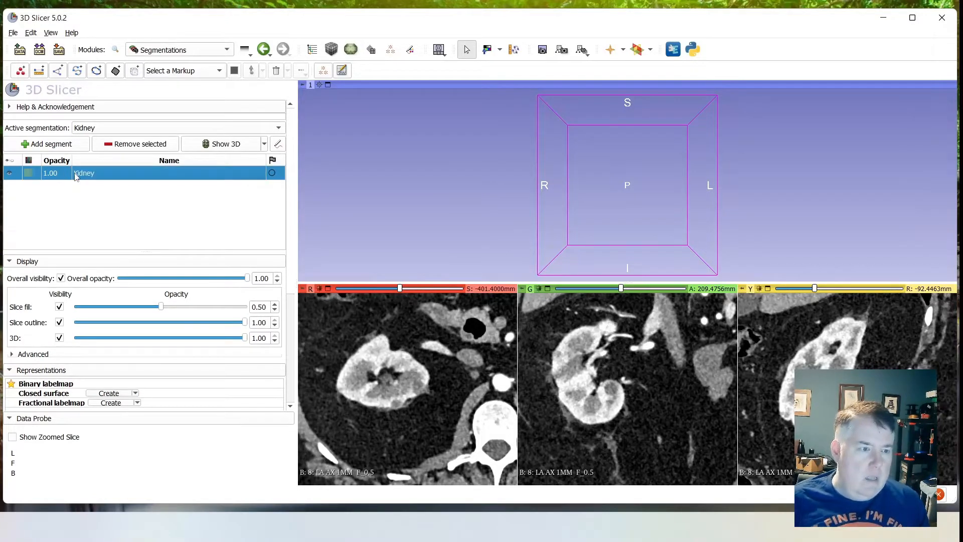
# - Add a second segment to the Kidney segmentation and name it Not Kidney
pyautogui.click(72, 147)
pyautogui.doubleClick(81, 187)
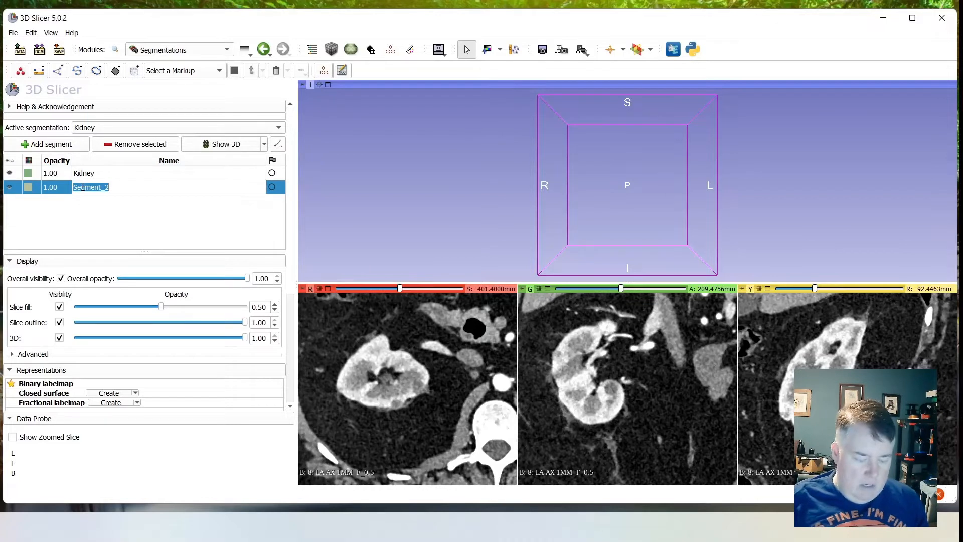
pyautogui.write('Nor')
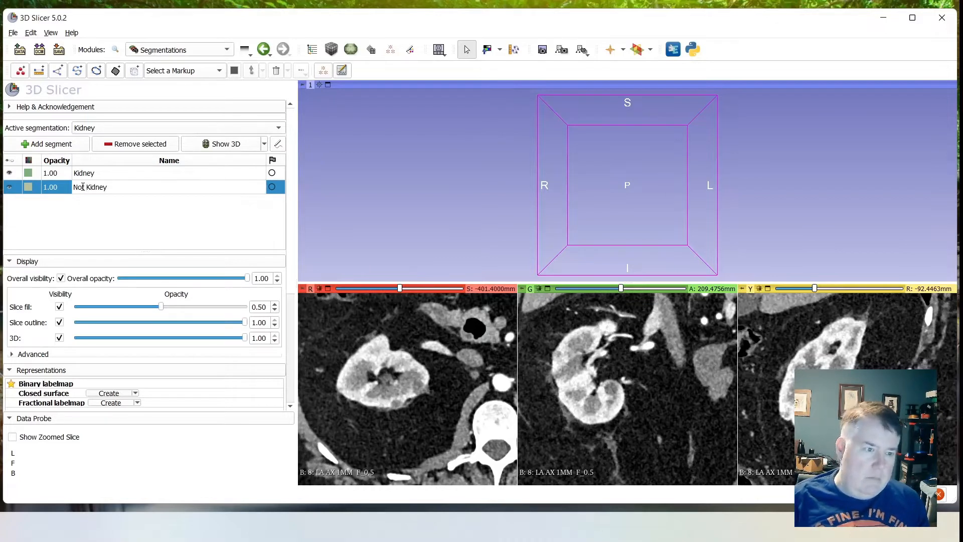
pyautogui.press('Return')
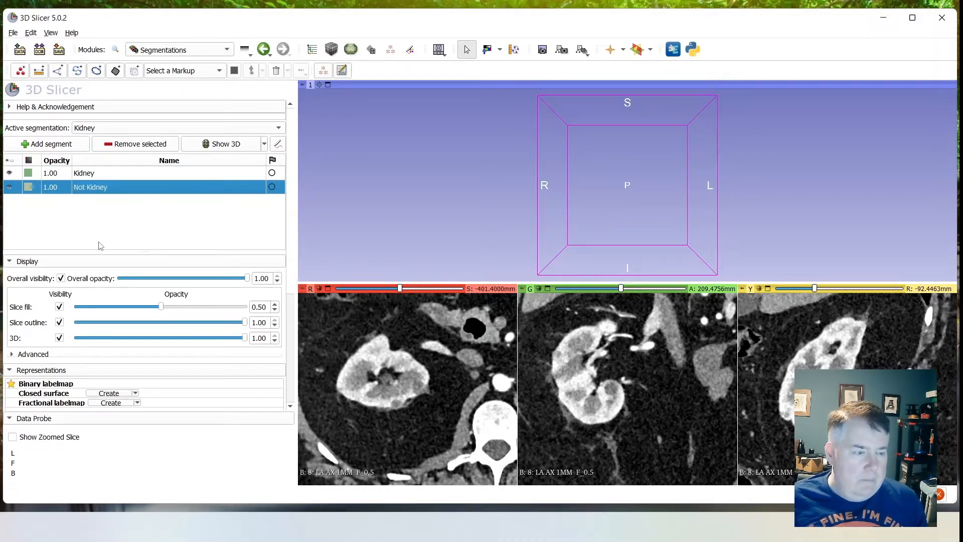
pyautogui.scroll(-1, 149, 304)
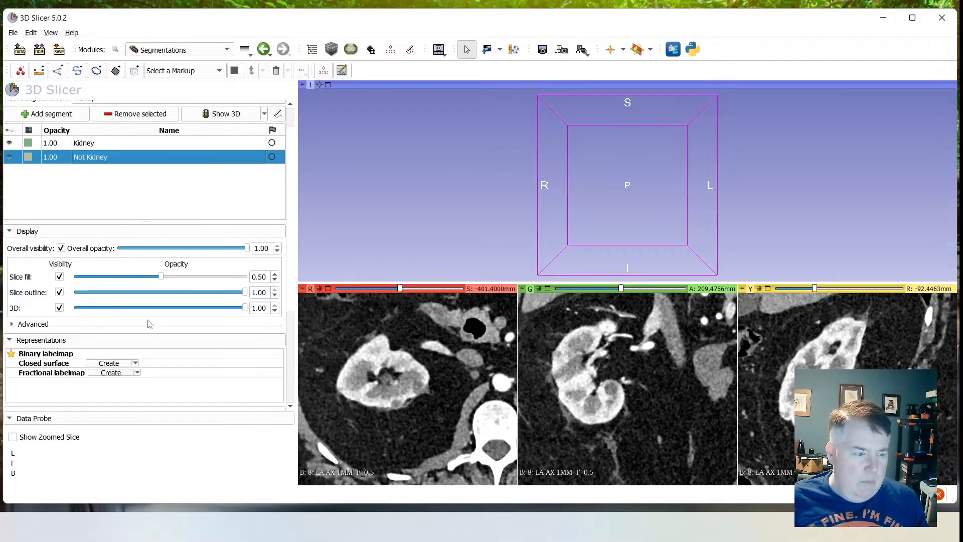
pyautogui.scroll(1, 157, 312)
# - Open the Segment Editor on the Kidney segmentation and check that its master volume is 8: LA AX 1MM F_0.5
pyautogui.click(175, 52)
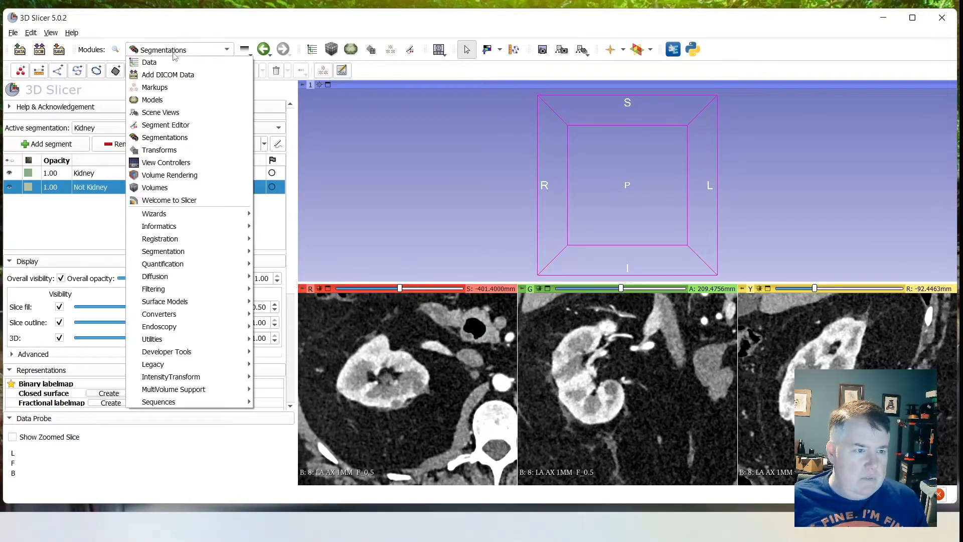
pyautogui.click(179, 126)
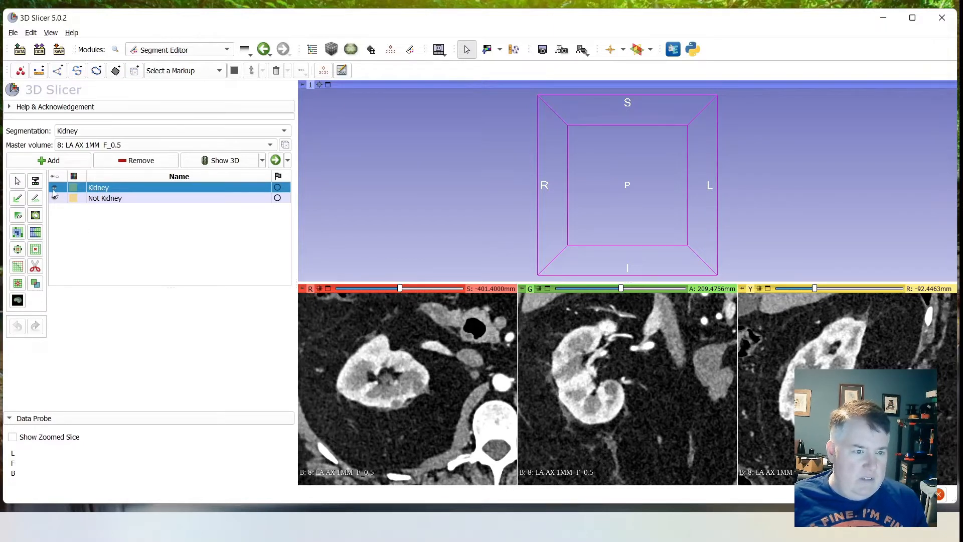
pyautogui.click(98, 147)
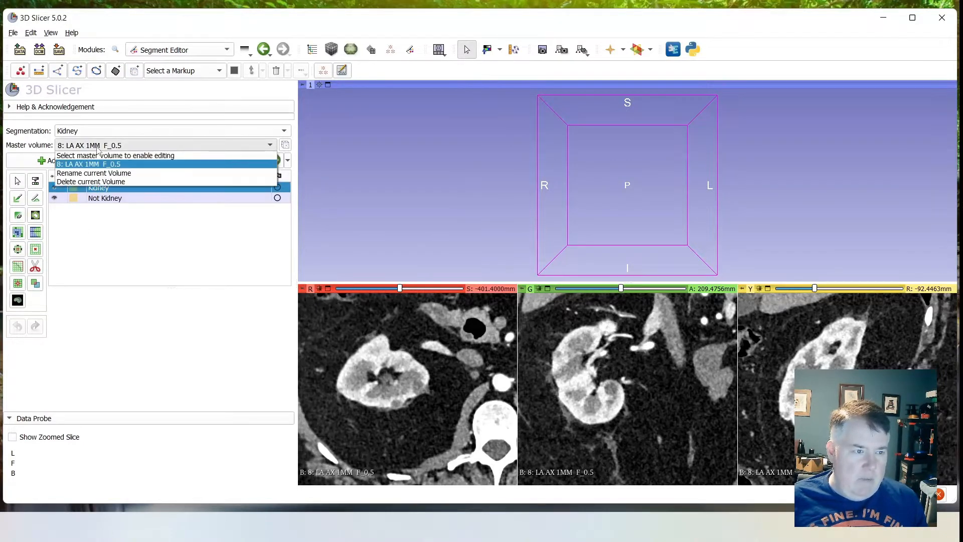
pyautogui.click(97, 147)
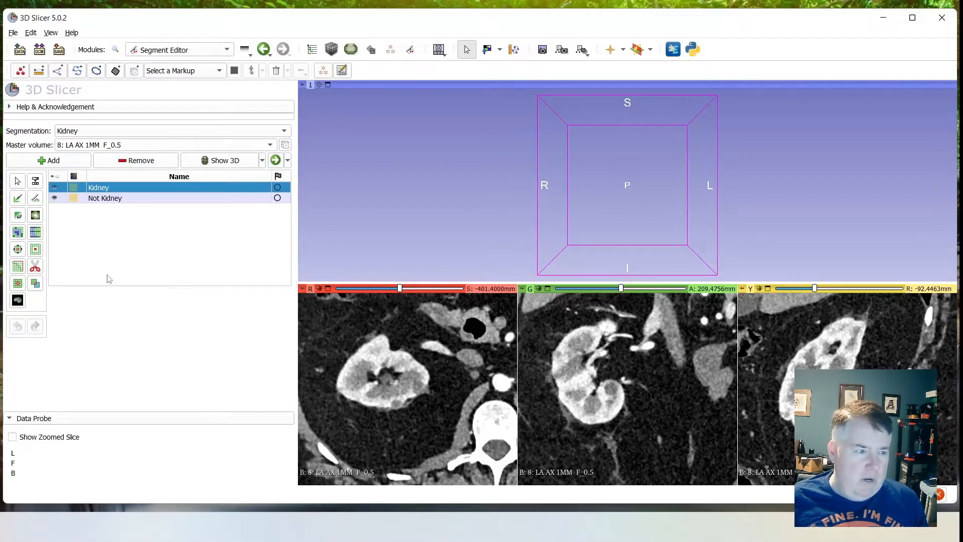
# - Paint Kidney segment seeds over the kidney tissue in the axial, coronal and sagittal slices
pyautogui.click(18, 199)
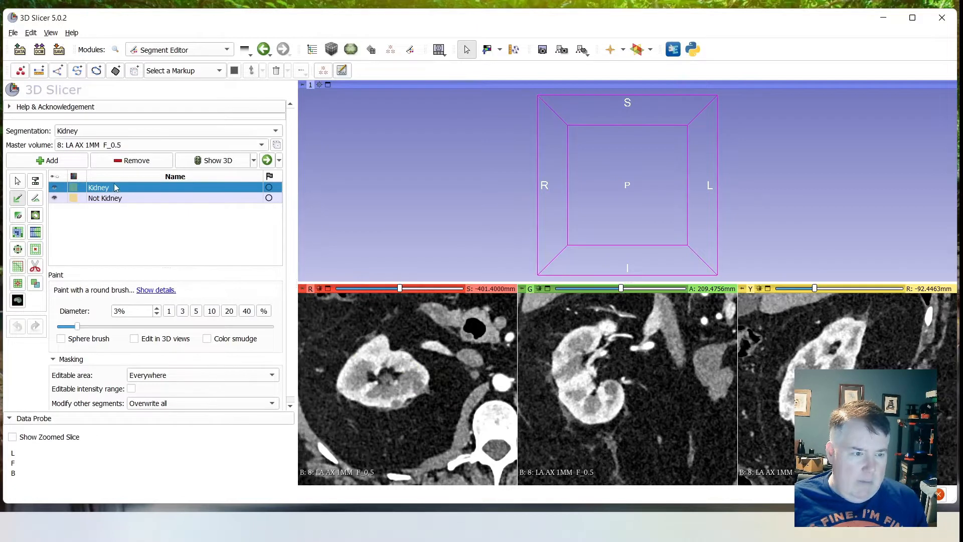
pyautogui.moveTo(384, 355)
pyautogui.mouseDown()
pyautogui.moveTo(355, 377)
pyautogui.moveTo(360, 399)
pyautogui.moveTo(386, 403)
pyautogui.moveTo(407, 392)
pyautogui.moveTo(412, 377)
pyautogui.moveTo(384, 357)
pyautogui.mouseUp()
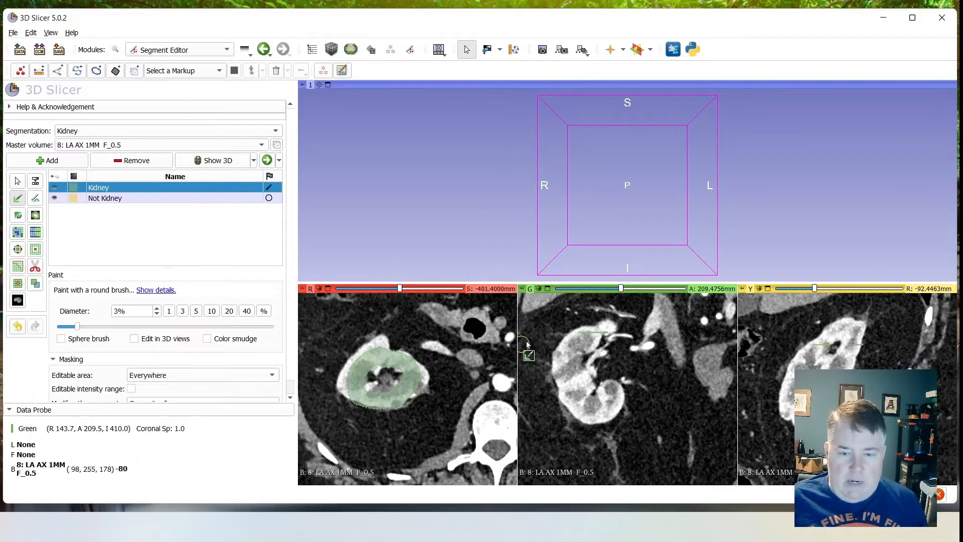
pyautogui.moveTo(595, 340)
pyautogui.mouseDown()
pyautogui.moveTo(573, 362)
pyautogui.moveTo(570, 384)
pyautogui.moveTo(584, 401)
pyautogui.moveTo(615, 401)
pyautogui.mouseUp()
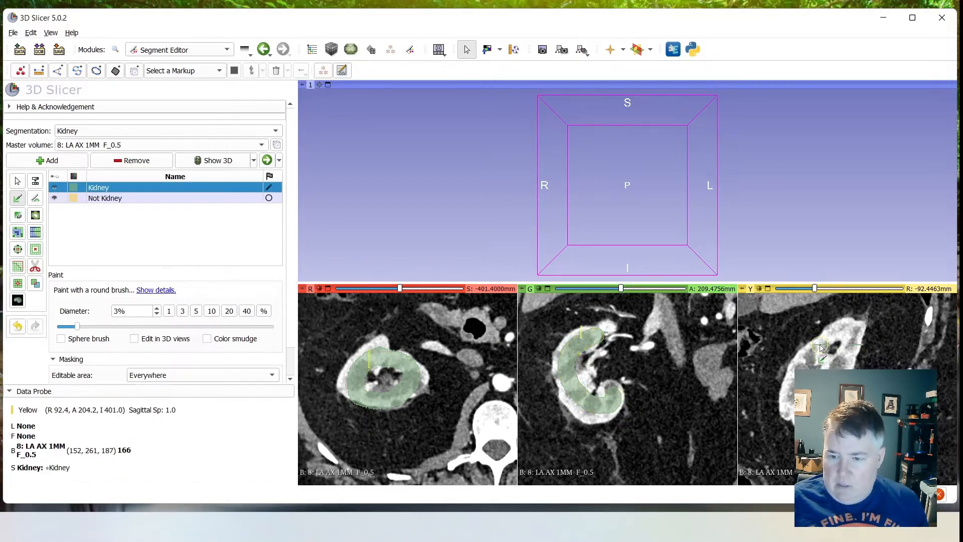
pyautogui.moveTo(820, 346); pyautogui.dragTo(805, 364)
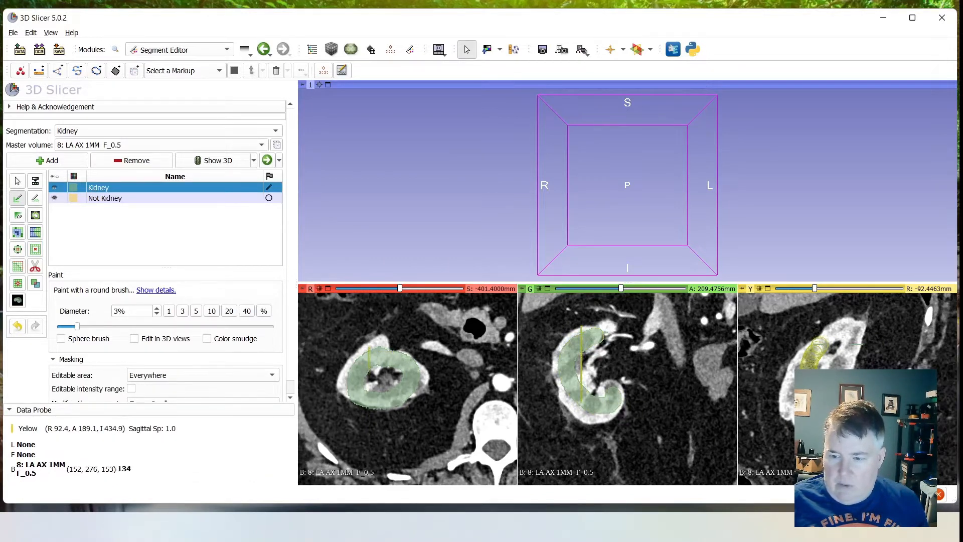
pyautogui.moveTo(856, 350)
pyautogui.mouseDown()
pyautogui.moveTo(839, 328)
pyautogui.moveTo(815, 351)
pyautogui.mouseUp()
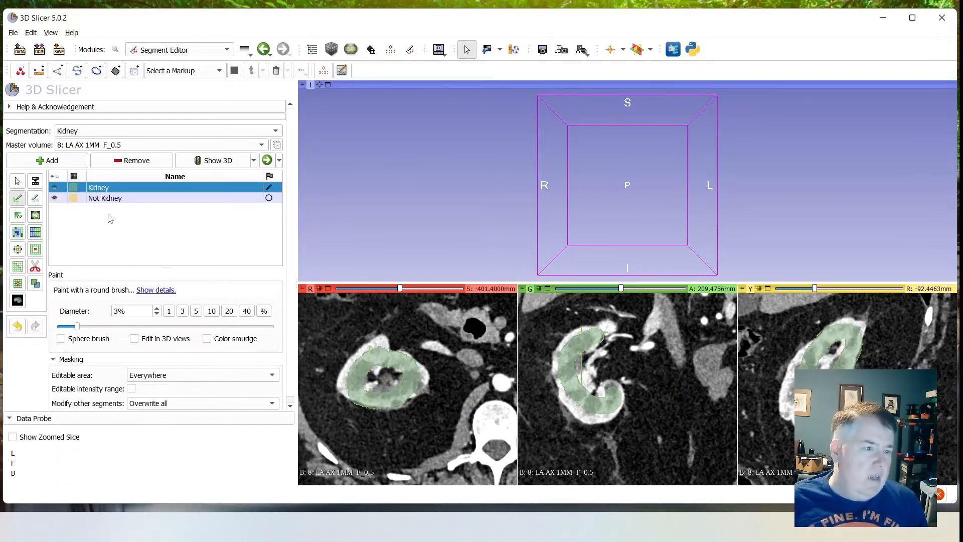
# - Paint a Not Kidney ring around the outside of the kidney in the axial, coronal and sagittal slices
pyautogui.click(110, 198)
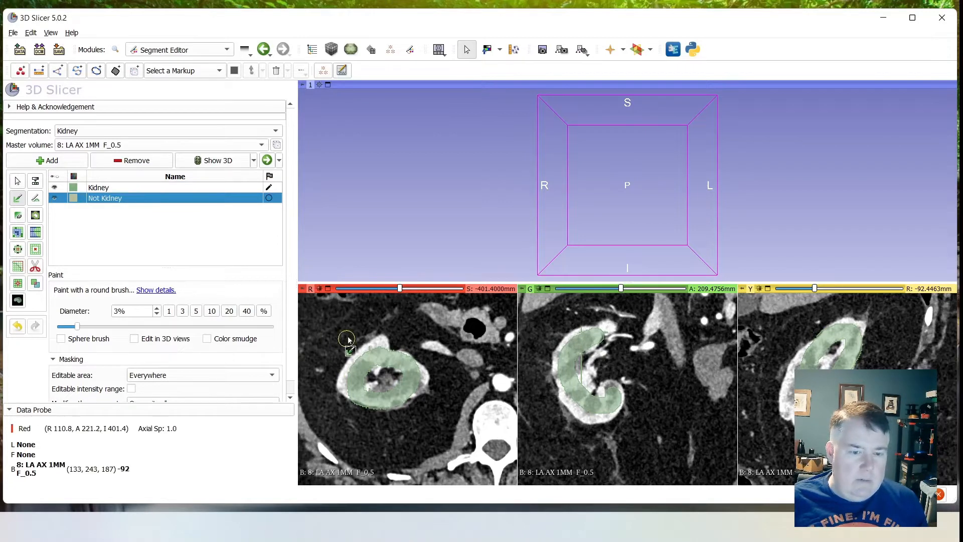
pyautogui.moveTo(352, 338)
pyautogui.mouseDown()
pyautogui.moveTo(378, 324)
pyautogui.moveTo(415, 333)
pyautogui.moveTo(448, 426)
pyautogui.moveTo(404, 444)
pyautogui.moveTo(340, 434)
pyautogui.moveTo(313, 391)
pyautogui.moveTo(320, 349)
pyautogui.moveTo(342, 339)
pyautogui.mouseUp()
pyautogui.moveTo(538, 324)
pyautogui.mouseDown()
pyautogui.moveTo(551, 438)
pyautogui.moveTo(587, 453)
pyautogui.moveTo(634, 428)
pyautogui.moveTo(645, 324)
pyautogui.moveTo(585, 301)
pyautogui.moveTo(538, 325)
pyautogui.mouseUp()
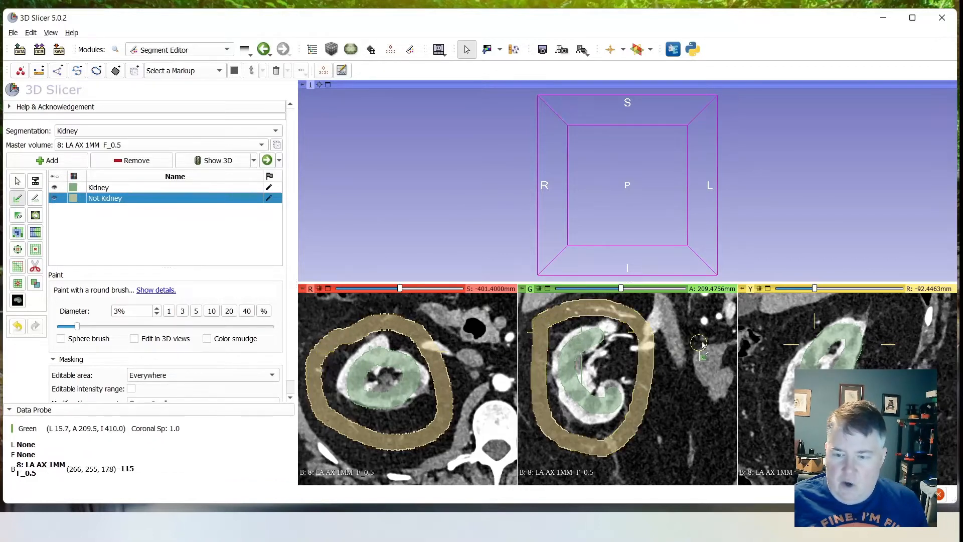
pyautogui.moveTo(793, 345)
pyautogui.mouseDown()
pyautogui.moveTo(850, 314)
pyautogui.moveTo(902, 336)
pyautogui.moveTo(892, 355)
pyautogui.mouseUp()
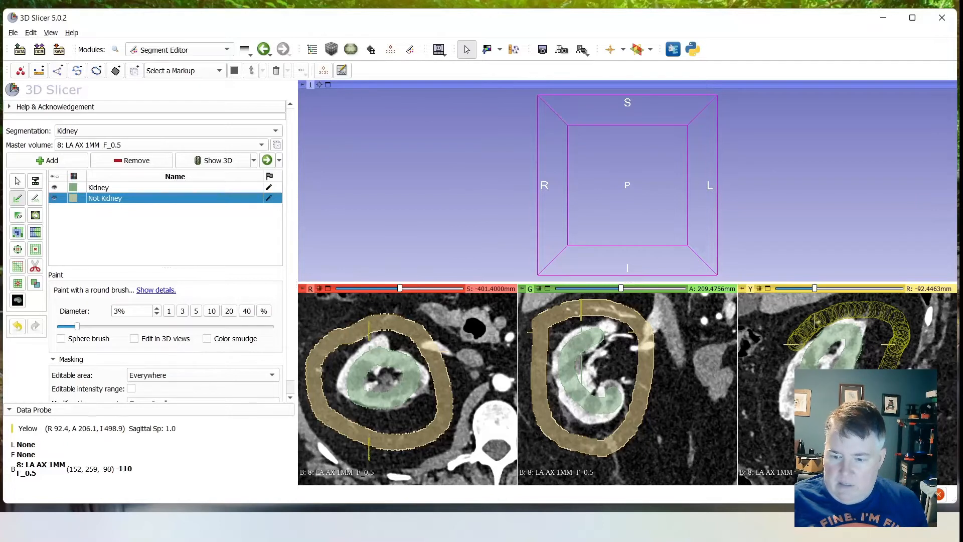
pyautogui.moveTo(795, 467)
pyautogui.mouseDown()
pyautogui.moveTo(751, 417)
pyautogui.moveTo(758, 363)
pyautogui.moveTo(789, 337)
pyautogui.moveTo(764, 422)
pyautogui.moveTo(784, 456)
pyautogui.mouseUp()
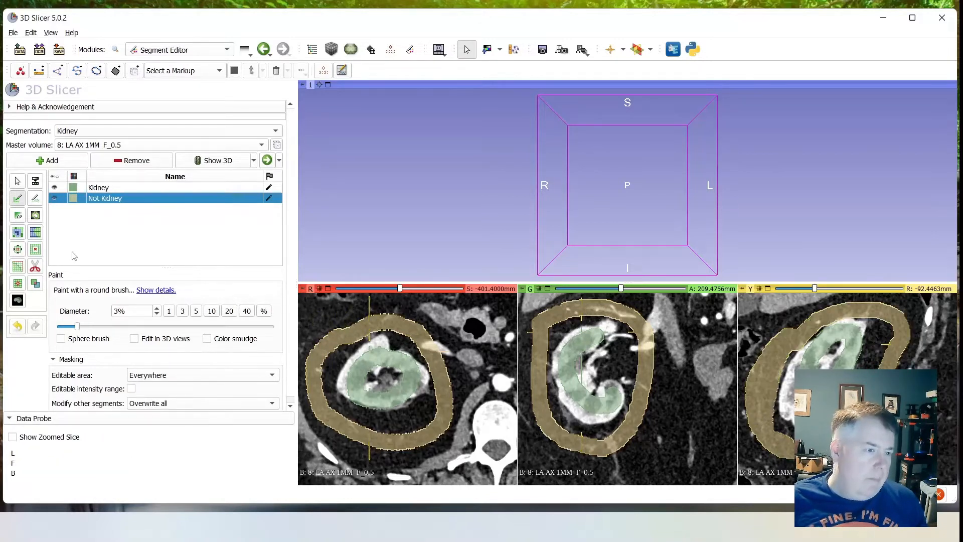
# - Initialize Grow from seeds with the Kidney segment selected to preview the complete segmentation
pyautogui.click(17, 236)
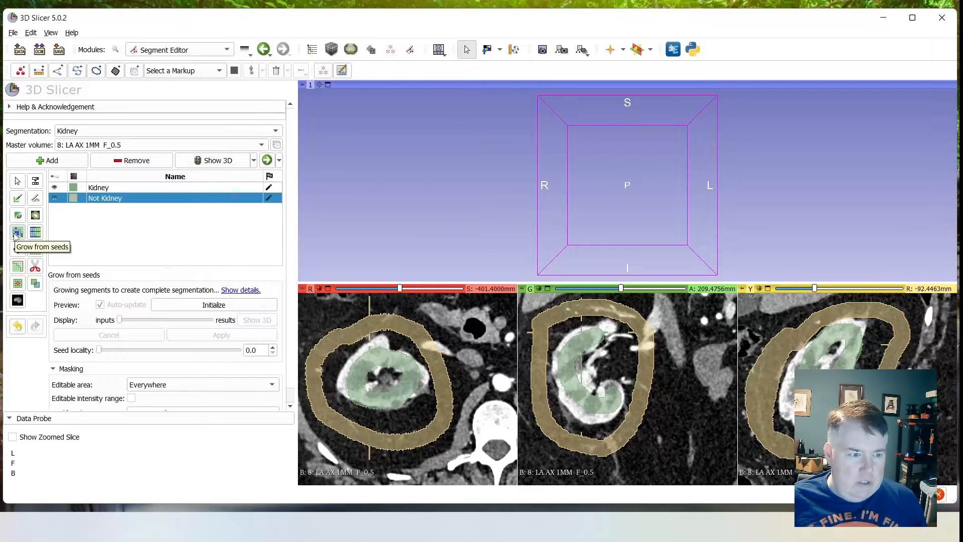
pyautogui.click(105, 191)
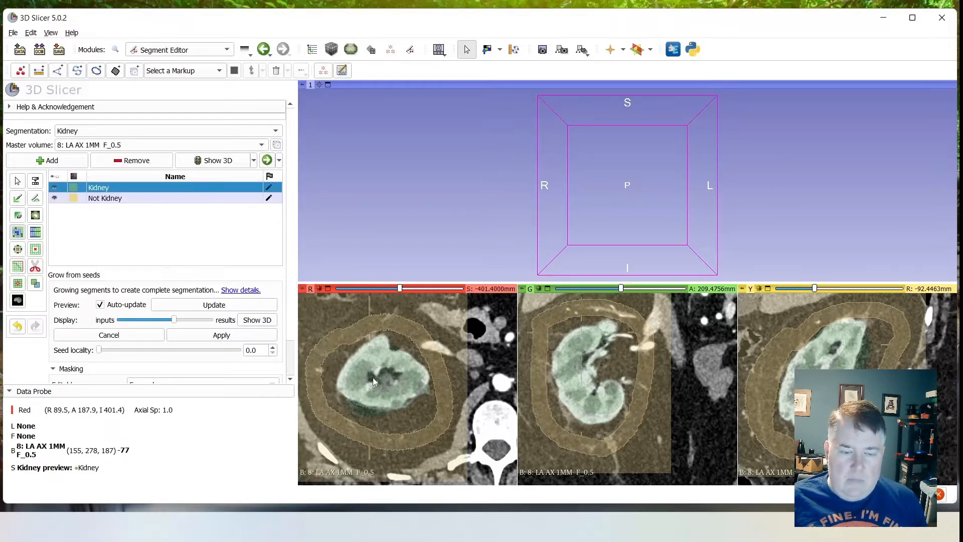
# - Examine the grown Kidney and Not Kidney preview through the axial, coronal and sagittal slices, checking the kidney's borders
pyautogui.scroll(6, 373, 393)
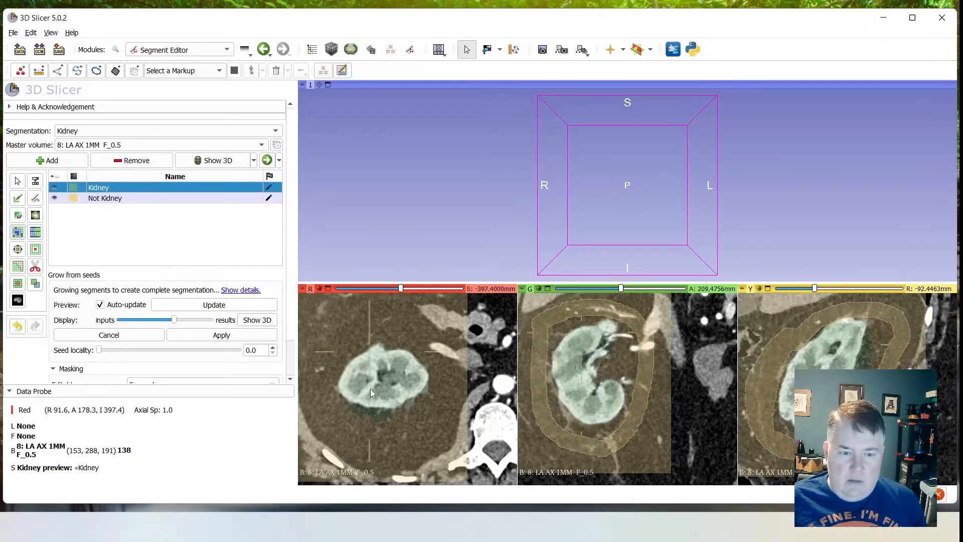
pyautogui.scroll(19, 370, 387)
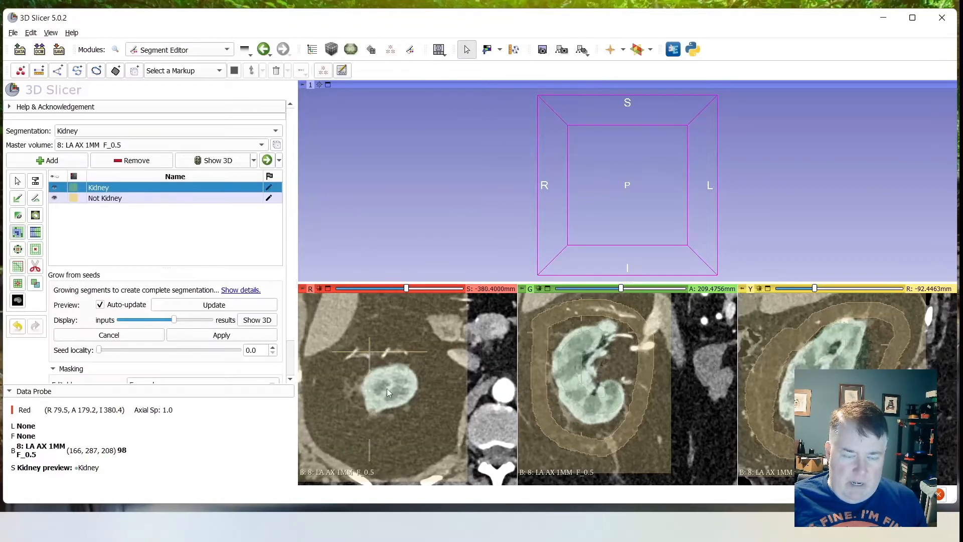
pyautogui.scroll(1, 392, 390)
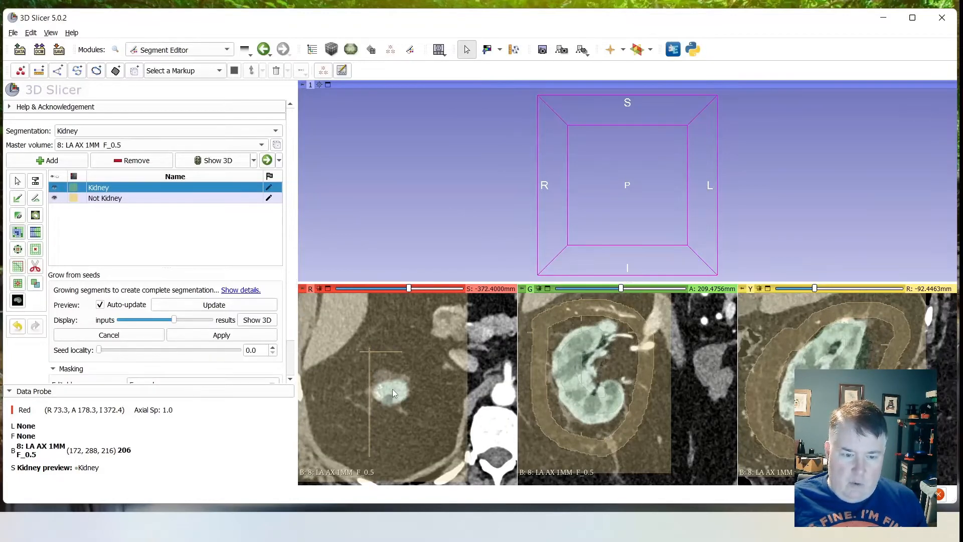
pyautogui.scroll(-15, 372, 387)
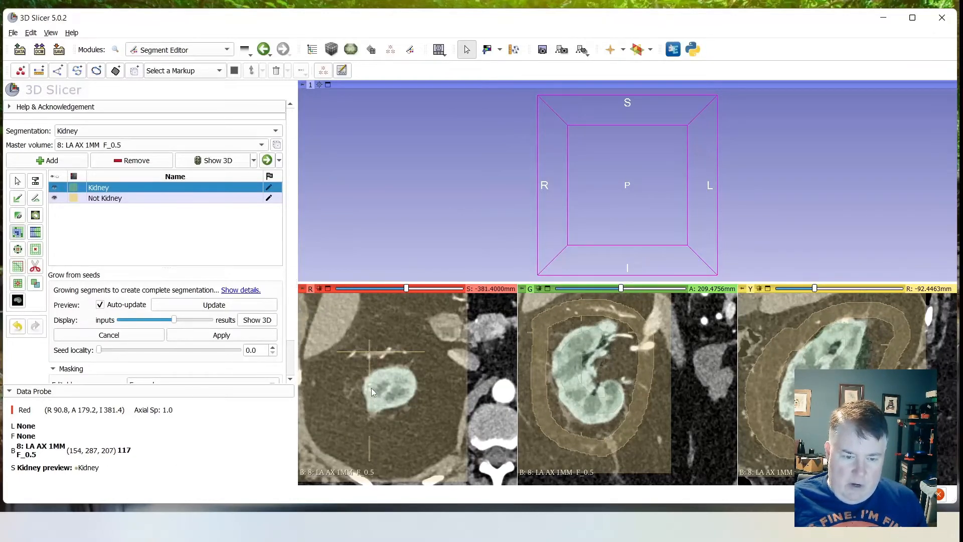
pyautogui.scroll(-20, 378, 379)
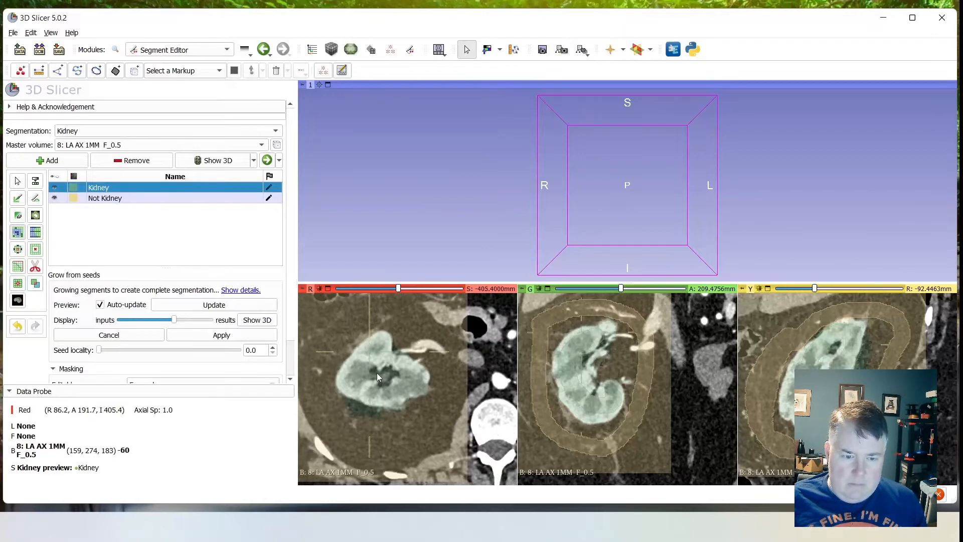
pyautogui.scroll(6, 377, 371)
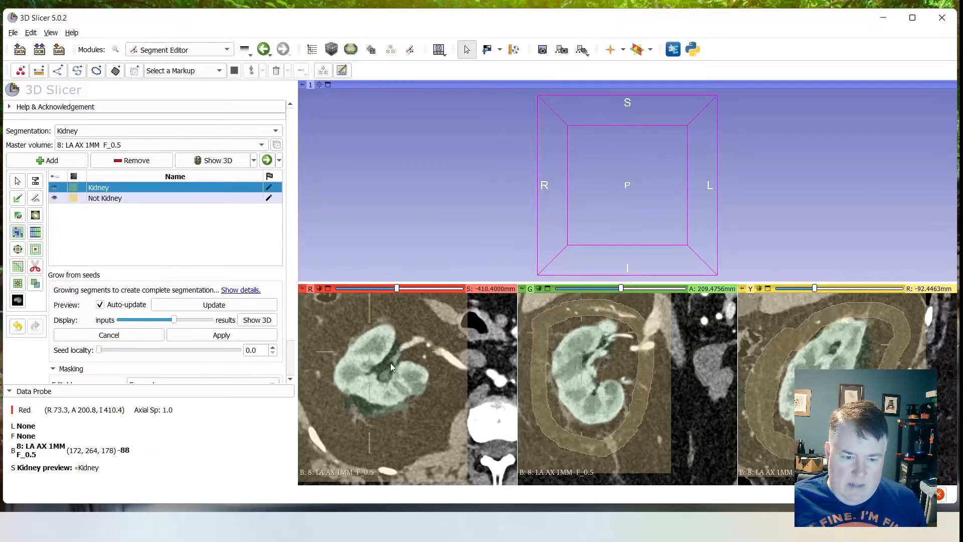
pyautogui.scroll(-15, 384, 369)
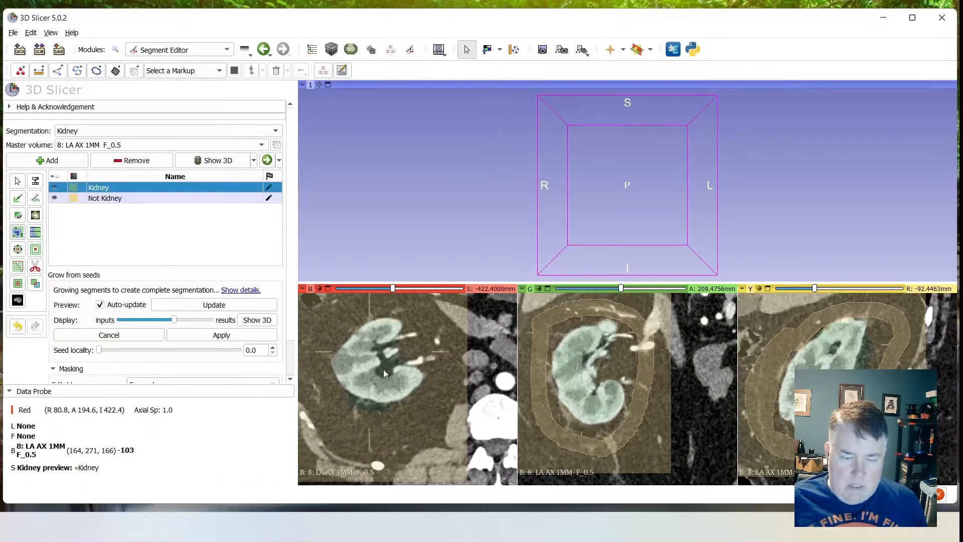
pyautogui.scroll(3, 385, 369)
pyautogui.scroll(13, 597, 372)
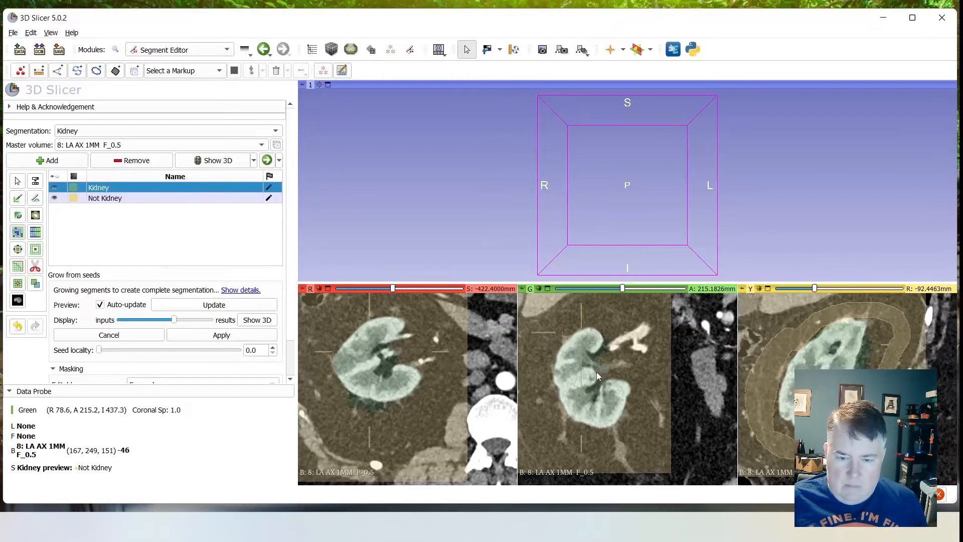
pyautogui.scroll(20, 597, 373)
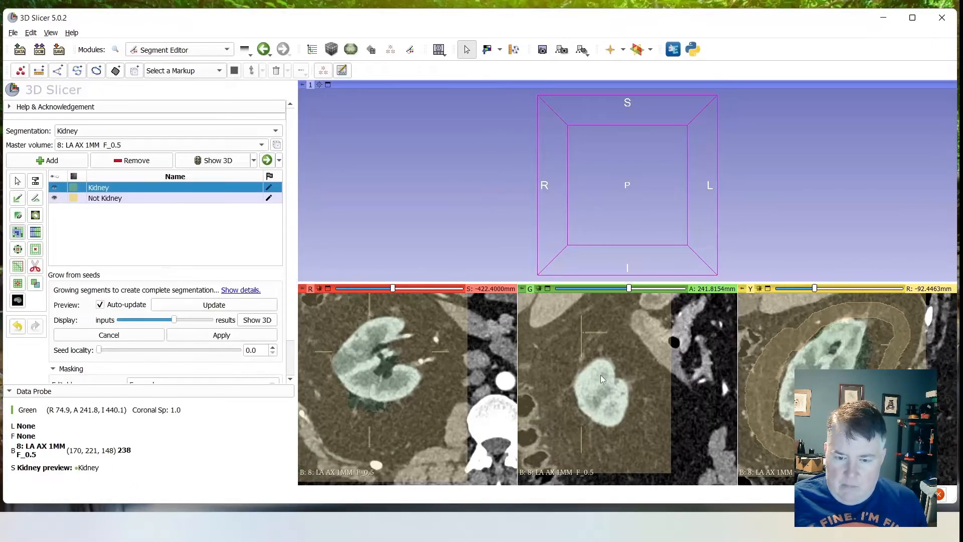
pyautogui.scroll(-20, 602, 375)
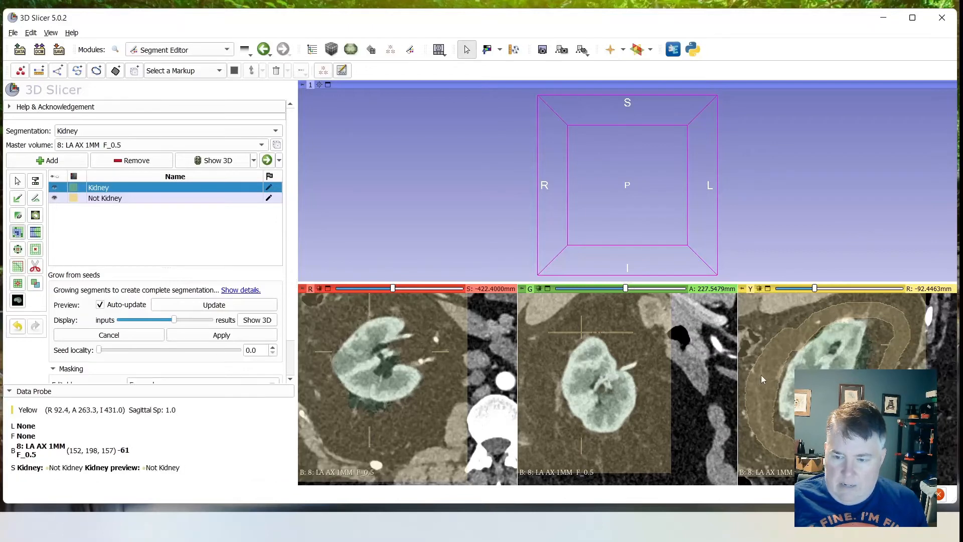
pyautogui.scroll(-5, 768, 351)
pyautogui.scroll(8, 768, 351)
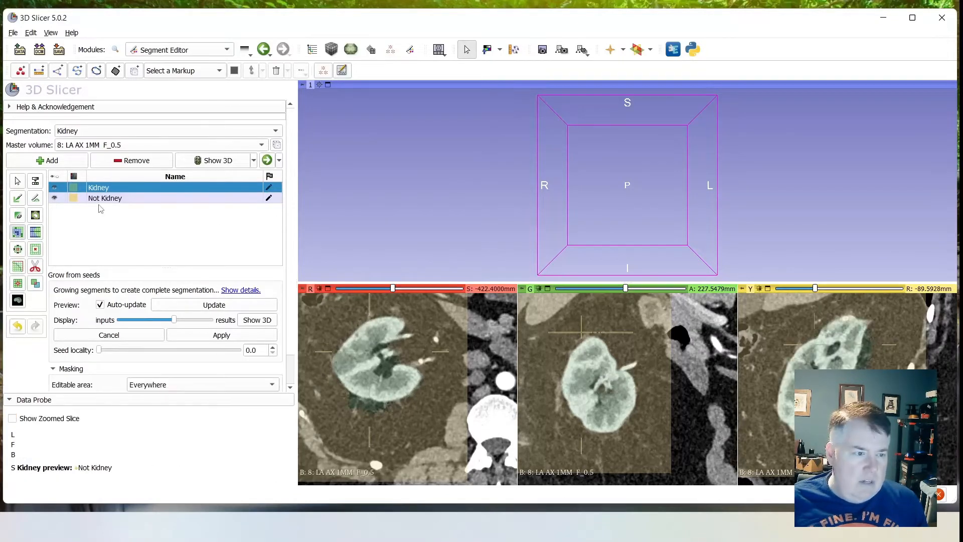
# - Toggle the Not Kidney segment's visibility off and on, and reselect the Kidney segment
pyautogui.click(56, 199)
pyautogui.click(54, 198)
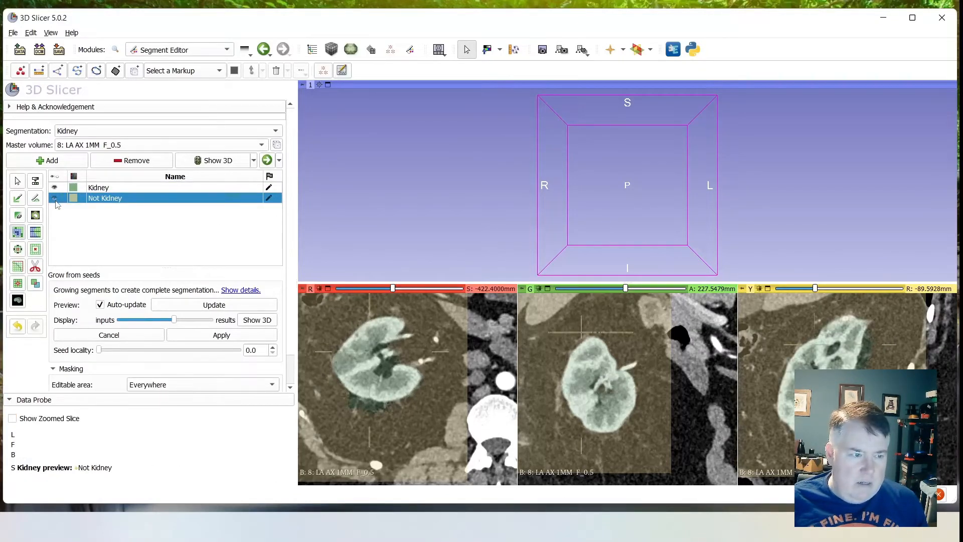
pyautogui.click(55, 198)
pyautogui.click(55, 199)
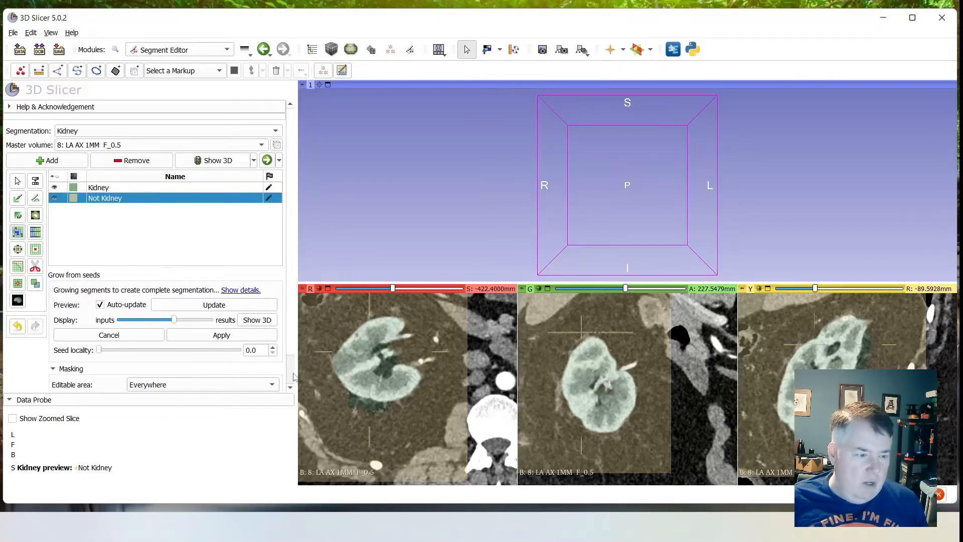
pyautogui.click(151, 188)
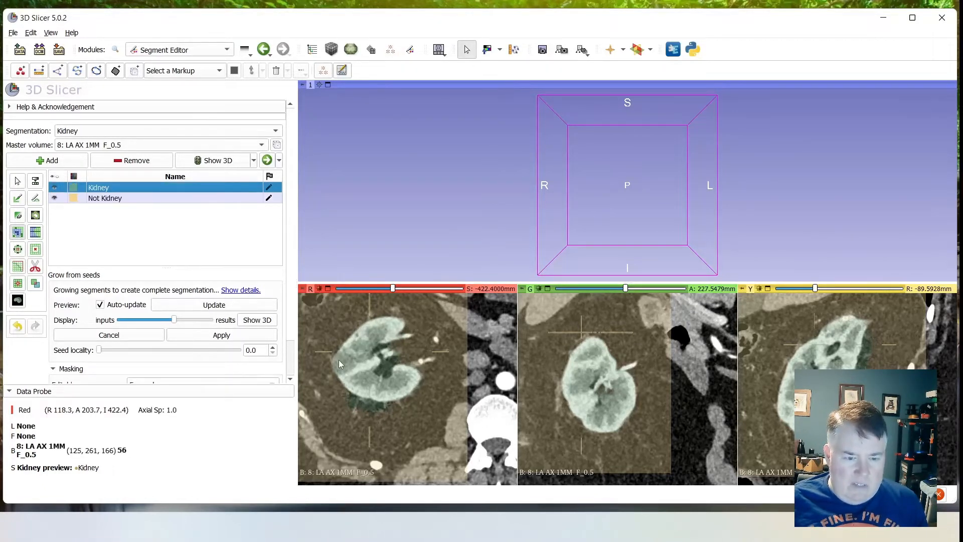
# - Paint additional Not Kidney seeds just behind the kidney's posterior edge in the axial and sagittal slices
pyautogui.scroll(1, 367, 406)
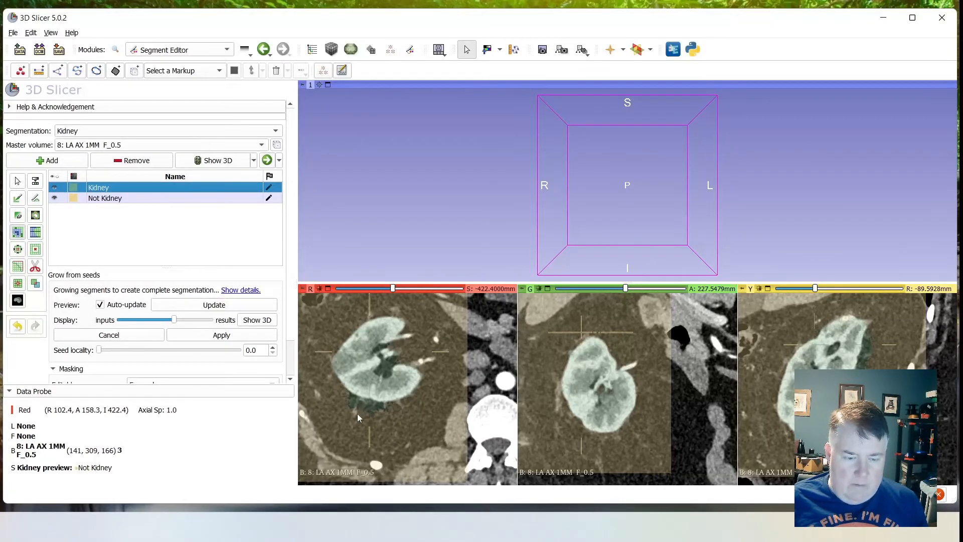
pyautogui.keyDown('ctrl'); pyautogui.scroll(4, 368, 405); pyautogui.keyUp('ctrl')
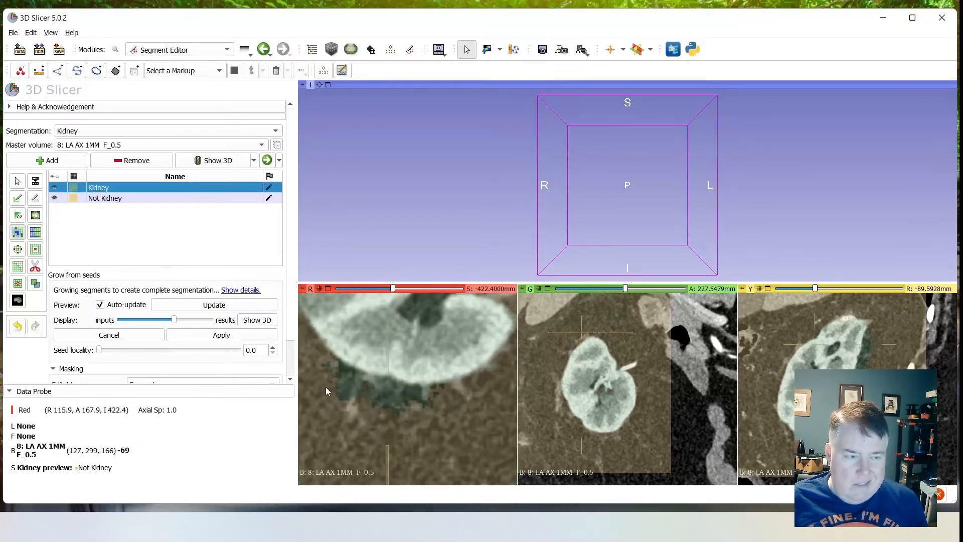
pyautogui.click(134, 199)
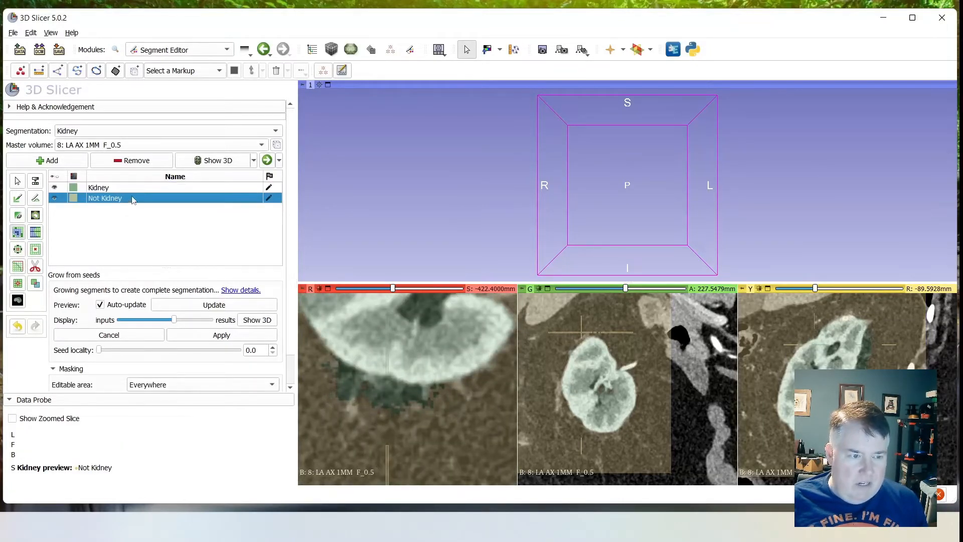
pyautogui.click(18, 198)
pyautogui.moveTo(365, 404)
pyautogui.mouseDown()
pyautogui.moveTo(327, 386)
pyautogui.moveTo(372, 401)
pyautogui.moveTo(448, 404)
pyautogui.mouseUp()
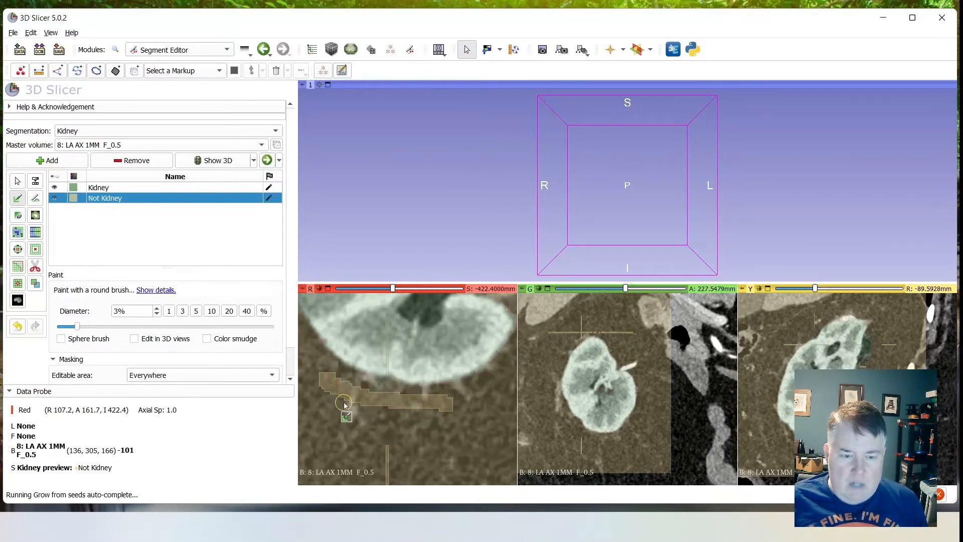
pyautogui.click(380, 387)
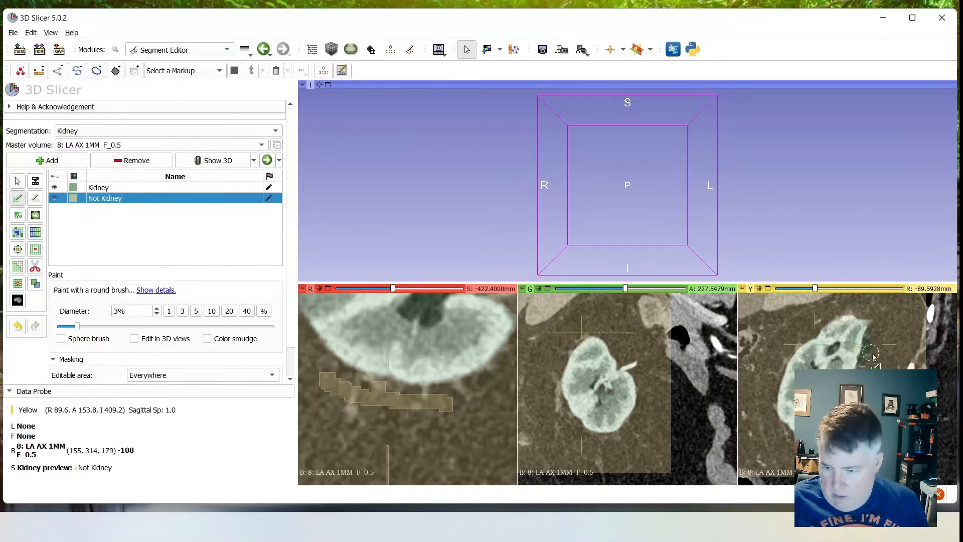
pyautogui.moveTo(873, 354); pyautogui.dragTo(877, 340)
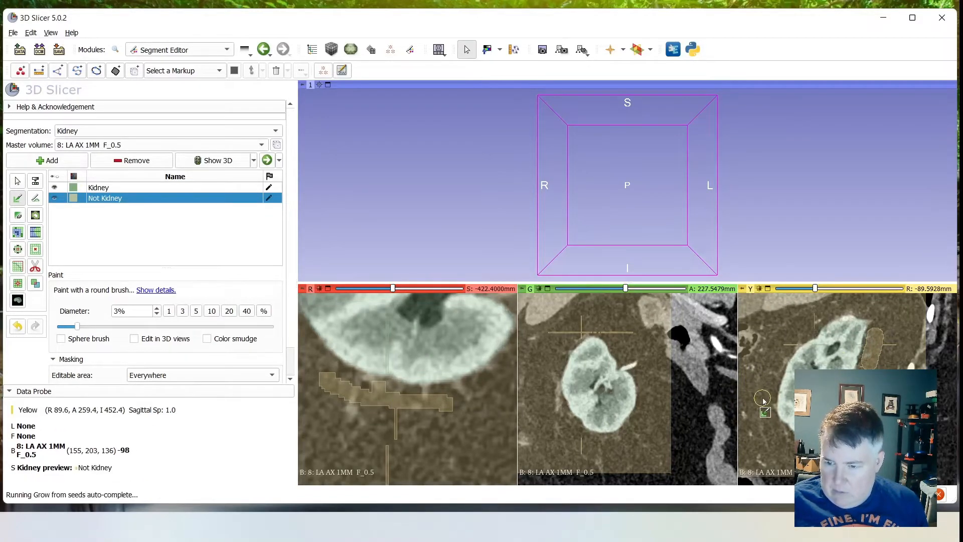
# - Paint Not Kidney seeds along the kidney's lower-outer border in the coronal slice at A 165.7 mm
pyautogui.scroll(20, 614, 407)
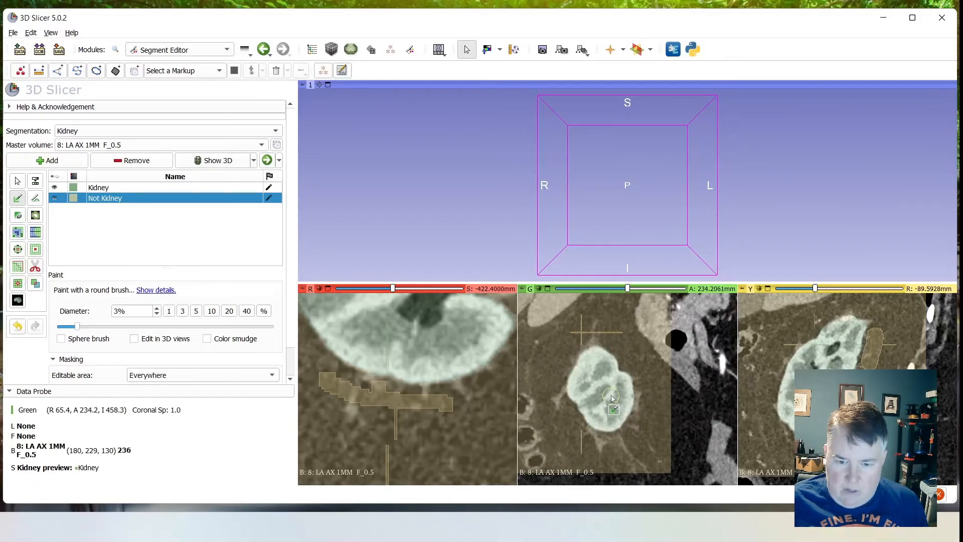
pyautogui.scroll(-20, 613, 397)
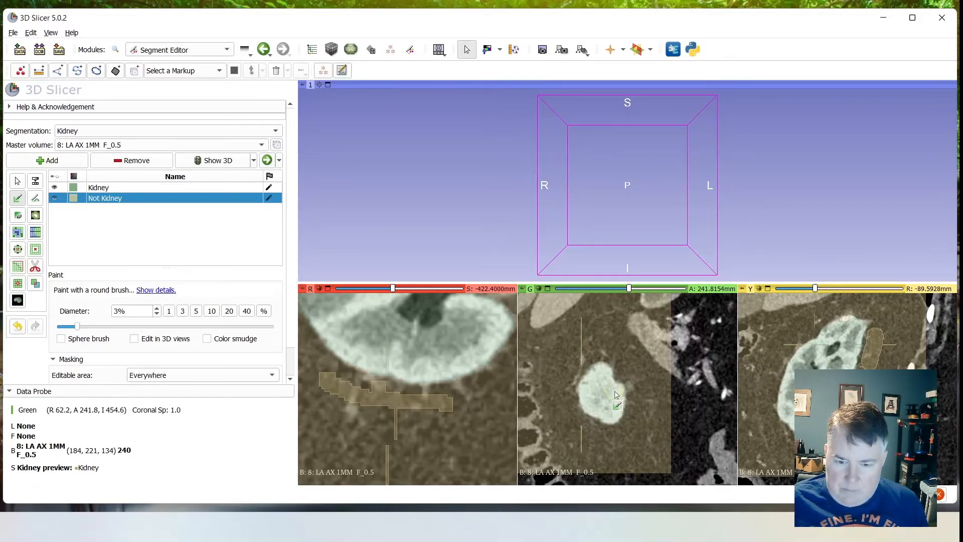
pyautogui.scroll(-5, 616, 394)
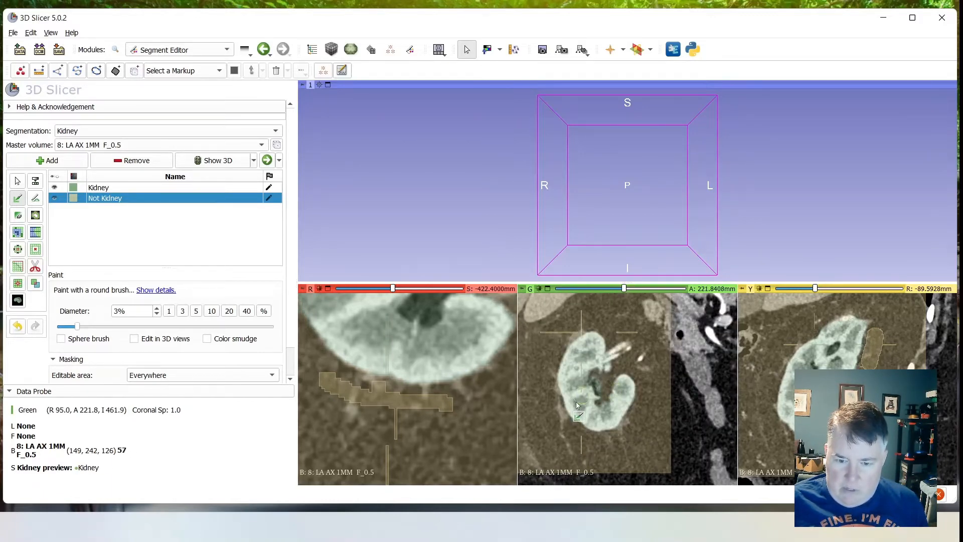
pyautogui.scroll(-17, 577, 404)
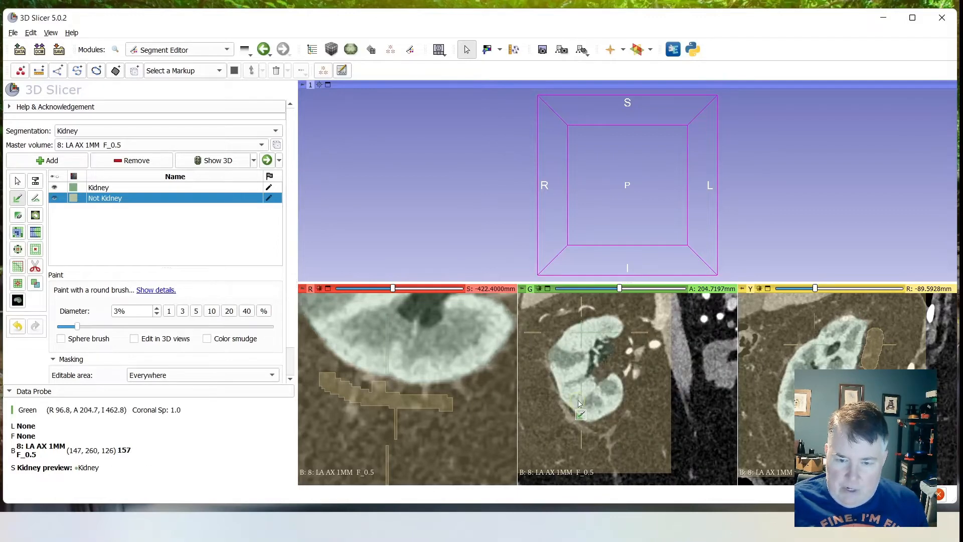
pyautogui.scroll(-17, 578, 403)
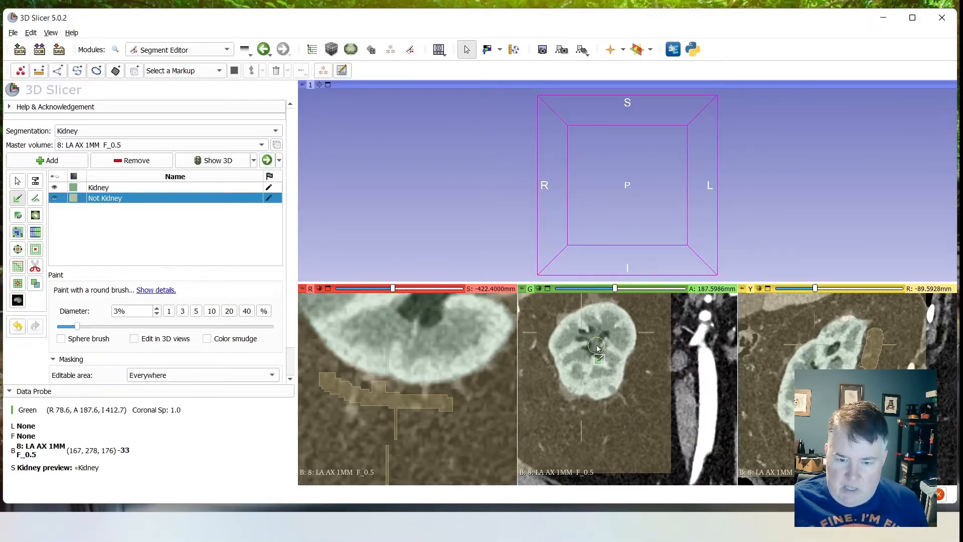
pyautogui.scroll(-20, 597, 347)
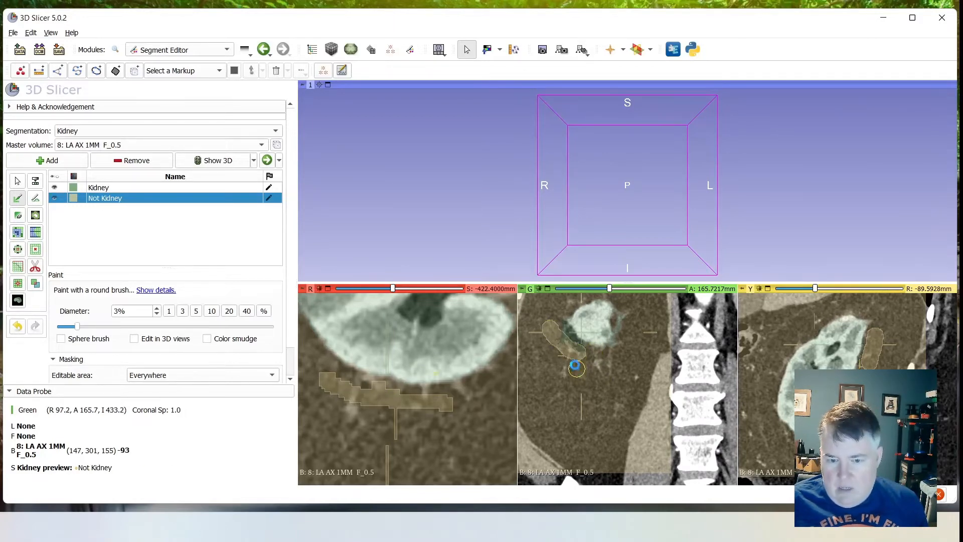
pyautogui.click(576, 365)
pyautogui.moveTo(563, 313); pyautogui.dragTo(584, 379, button='right')
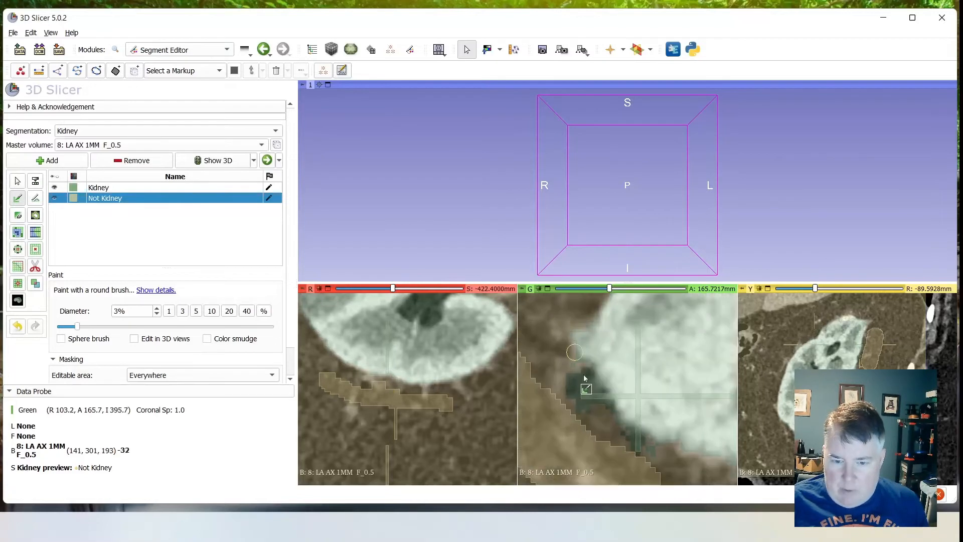
pyautogui.moveTo(581, 404); pyautogui.dragTo(581, 407)
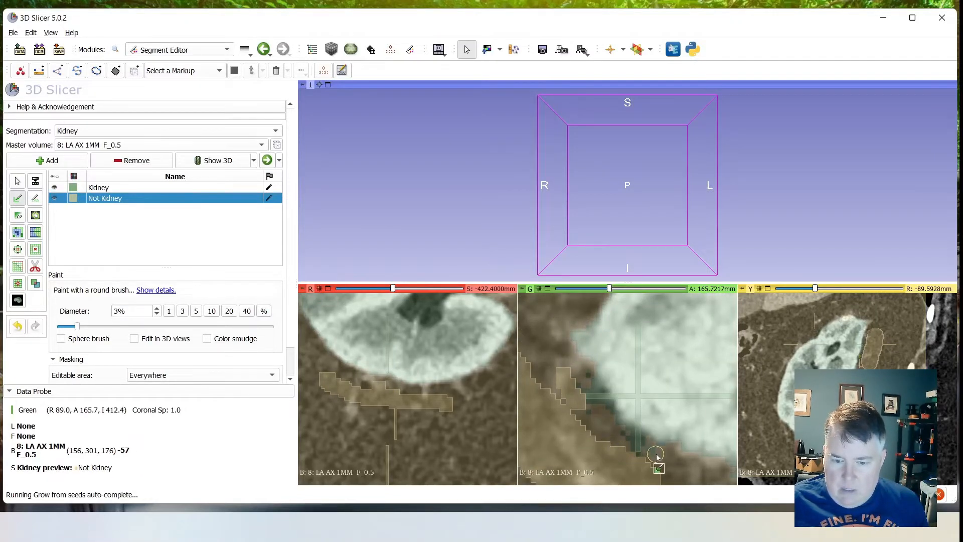
pyautogui.moveTo(634, 444); pyautogui.dragTo(596, 412)
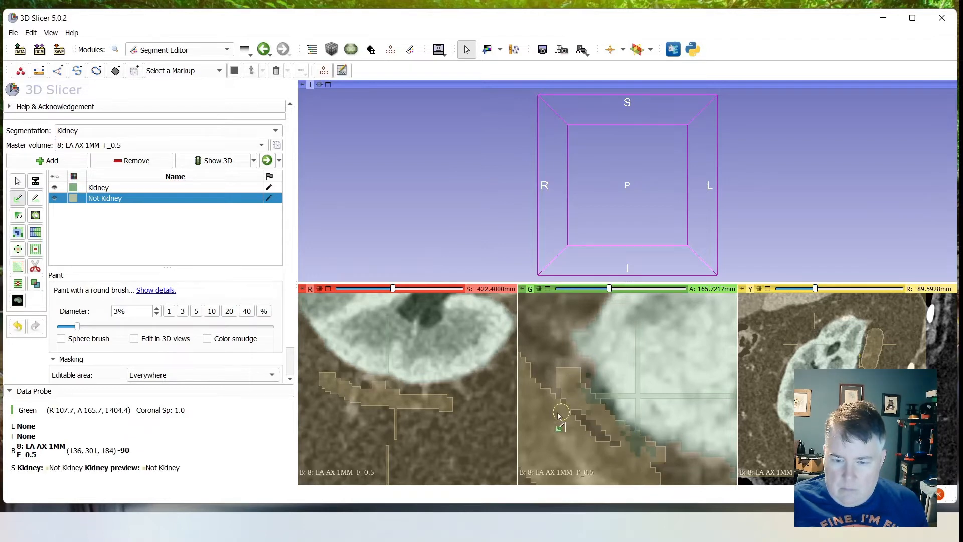
pyautogui.keyDown('ctrl'); pyautogui.scroll(-5, 606, 432); pyautogui.keyUp('ctrl')
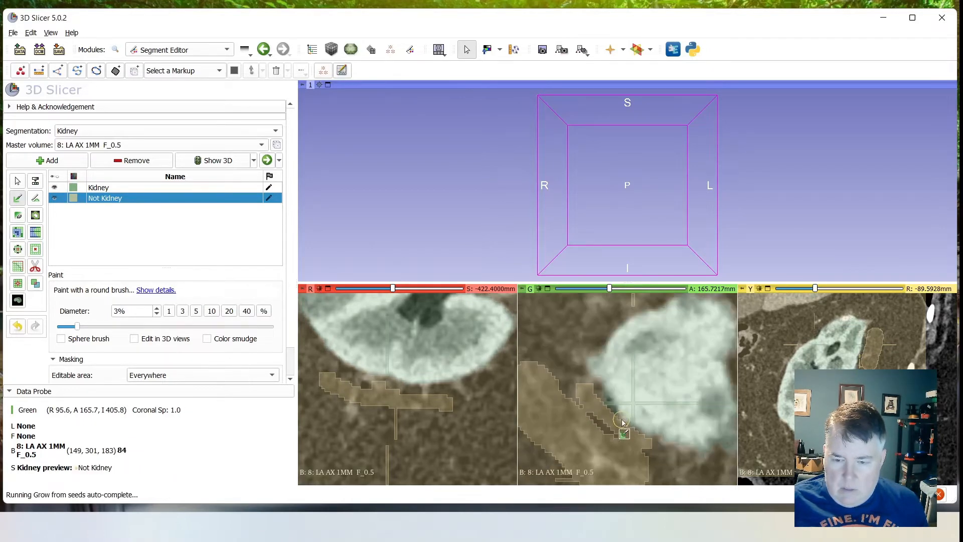
# - Paint a vertical Not Kidney seed between the kidney and the bright renal vessel in the coronal slice at A 215.2 mm
pyautogui.scroll(20, 678, 425)
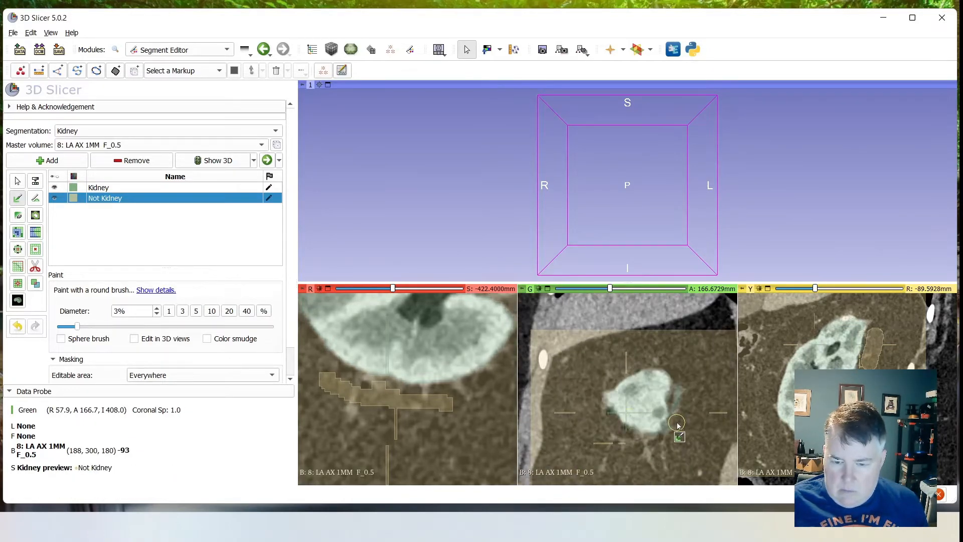
pyautogui.scroll(14, 678, 424)
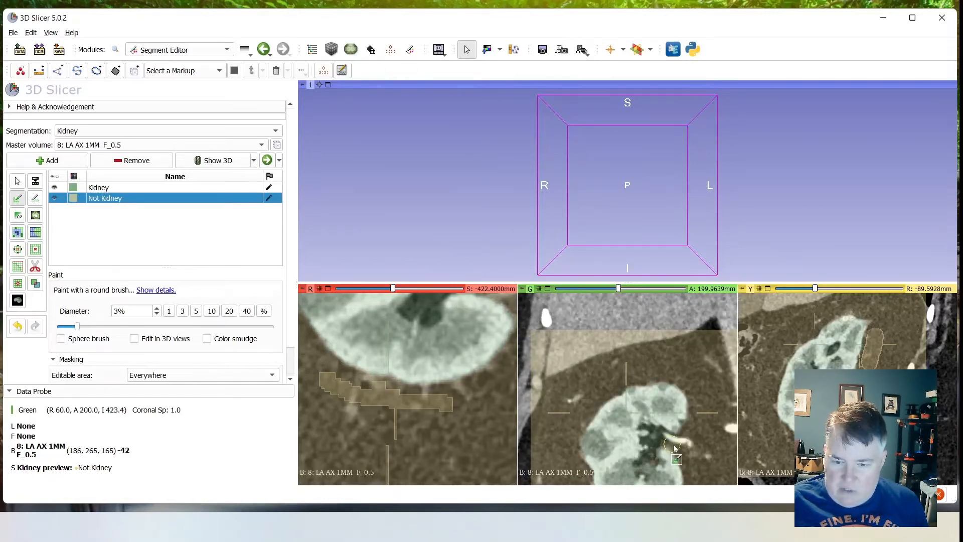
pyautogui.scroll(4, 677, 451)
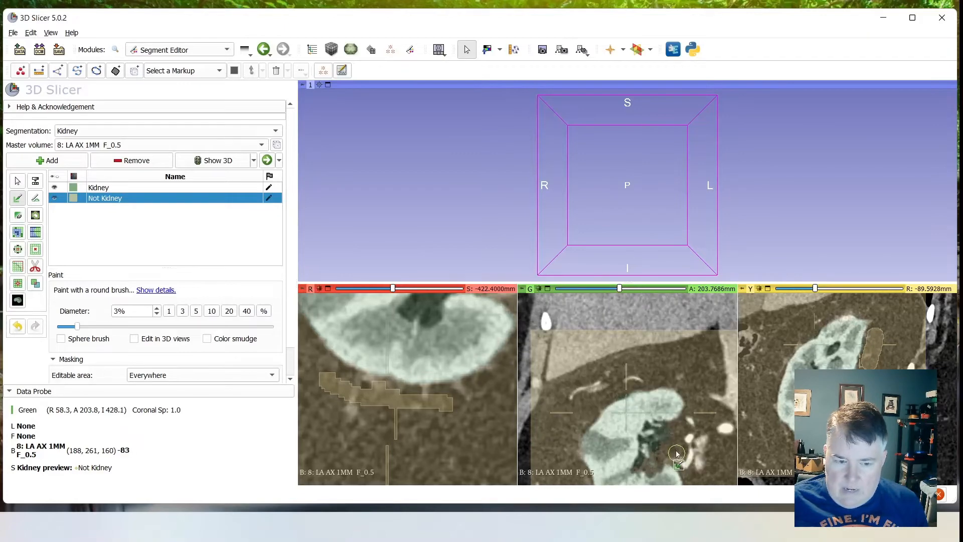
pyautogui.scroll(10, 676, 454)
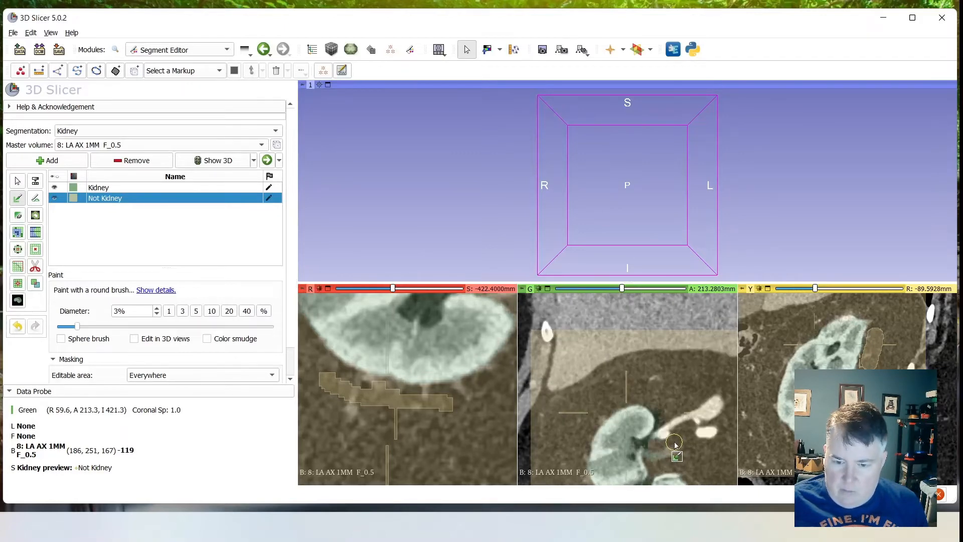
pyautogui.scroll(2, 676, 445)
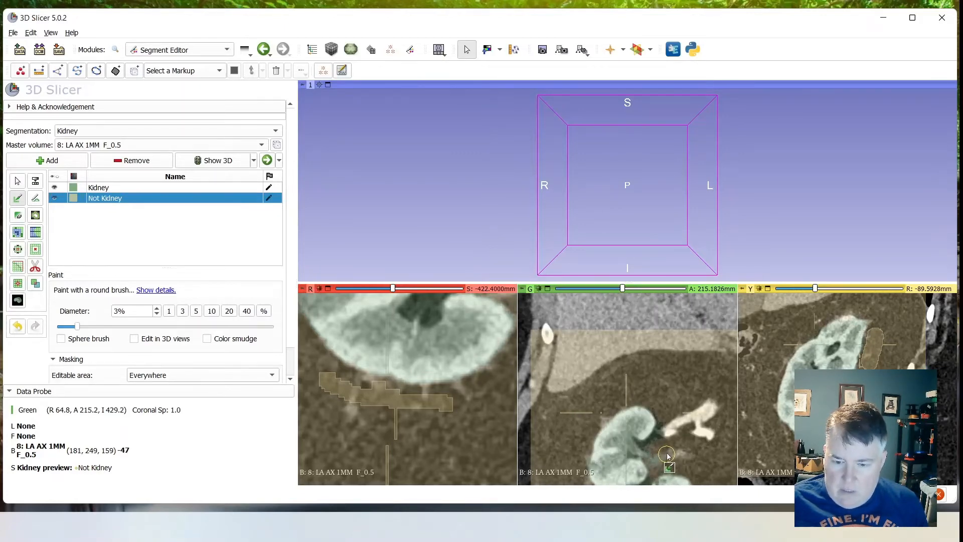
pyautogui.keyDown('ctrl'); pyautogui.scroll(3, 665, 451); pyautogui.keyUp('ctrl')
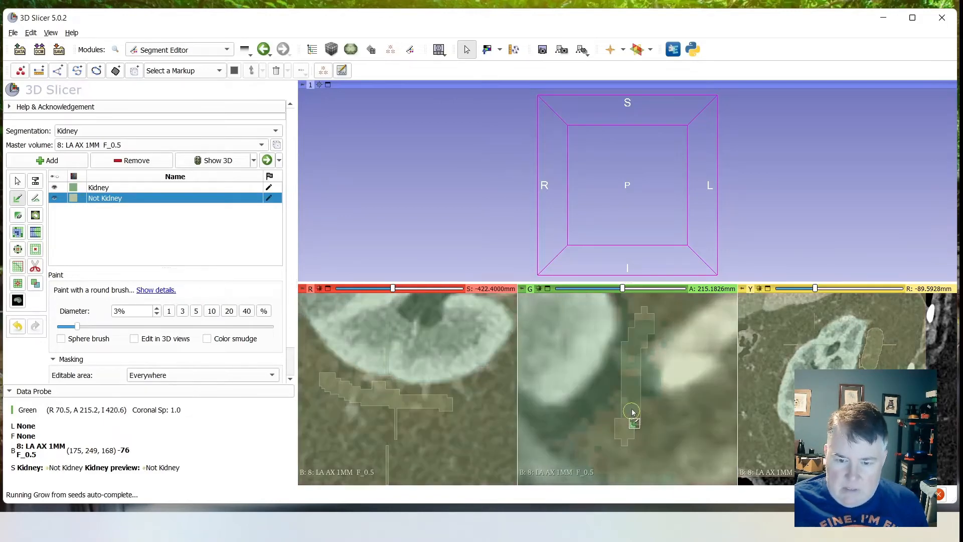
pyautogui.scroll(-4, 630, 426)
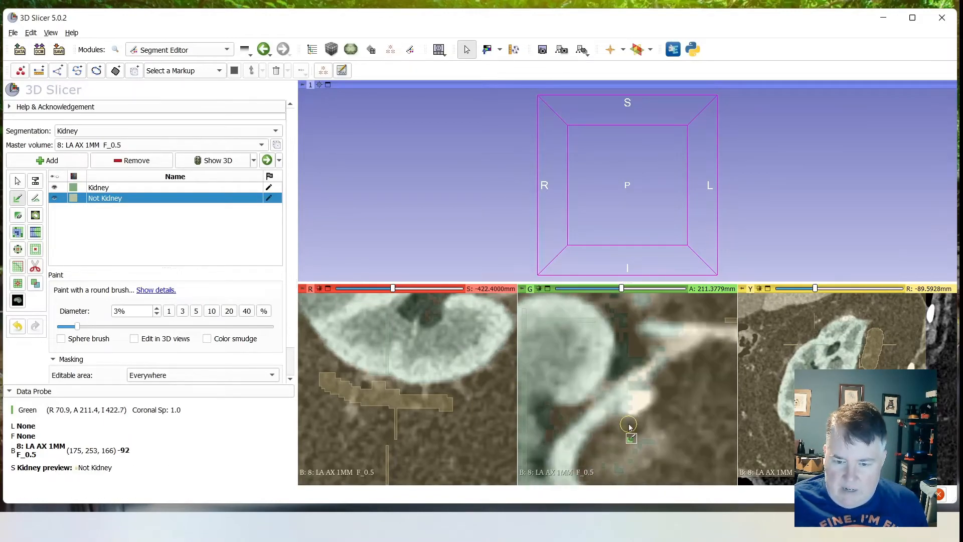
pyautogui.scroll(10, 630, 425)
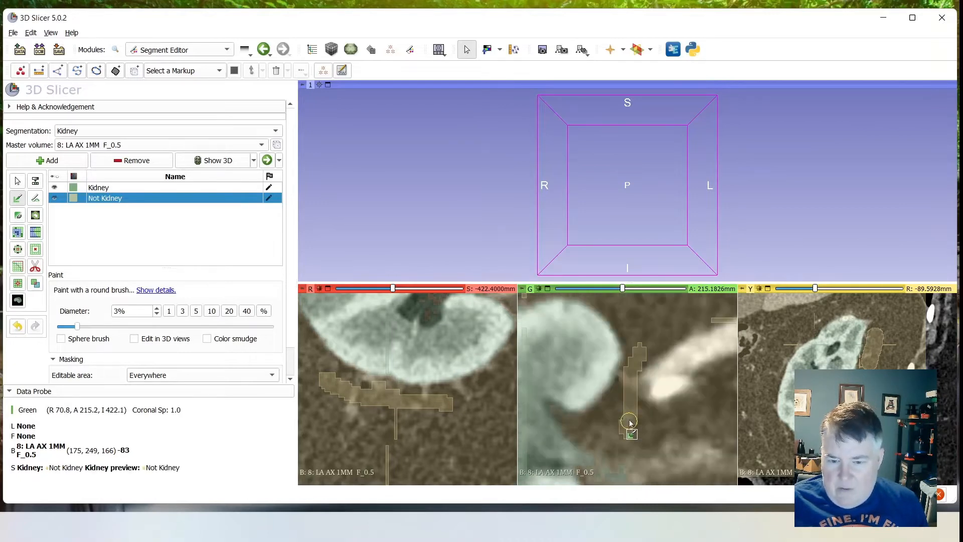
# - Paint a Not Kidney seed over the faint tissue beside the renal hilum in the coronal slice at A 214.2 mm
pyautogui.keyDown('ctrl'); pyautogui.scroll(-5, 630, 422); pyautogui.keyUp('ctrl')
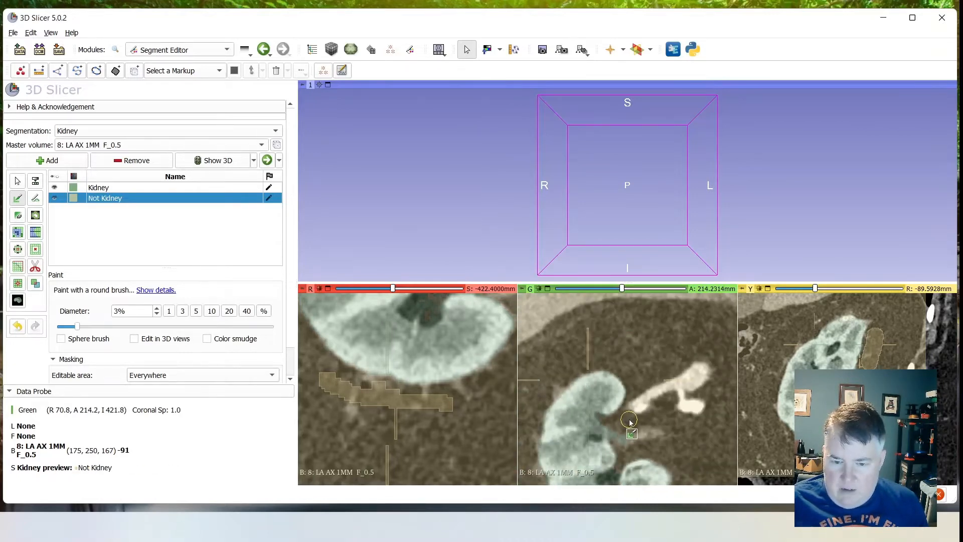
pyautogui.keyDown('ctrl'); pyautogui.scroll(5, 621, 453); pyautogui.keyUp('ctrl')
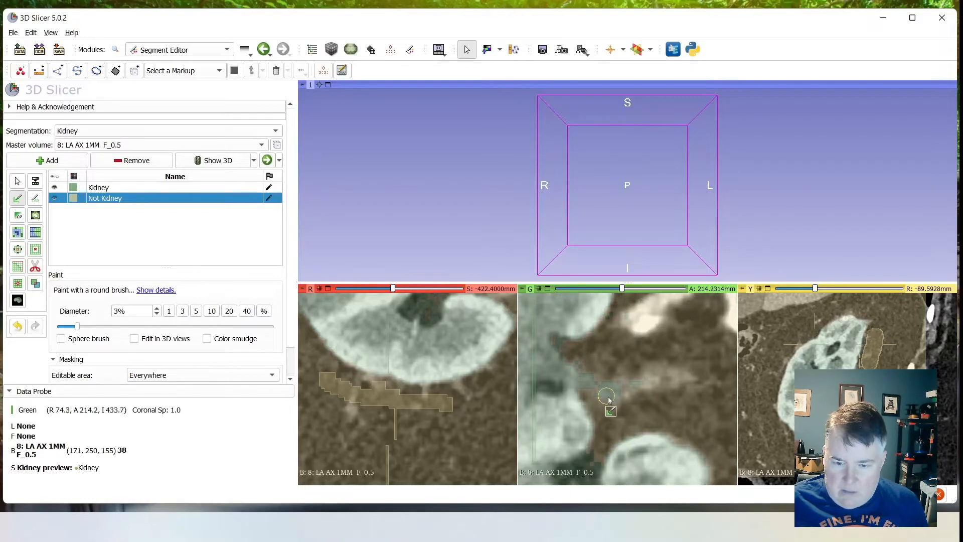
pyautogui.moveTo(637, 387); pyautogui.dragTo(609, 401)
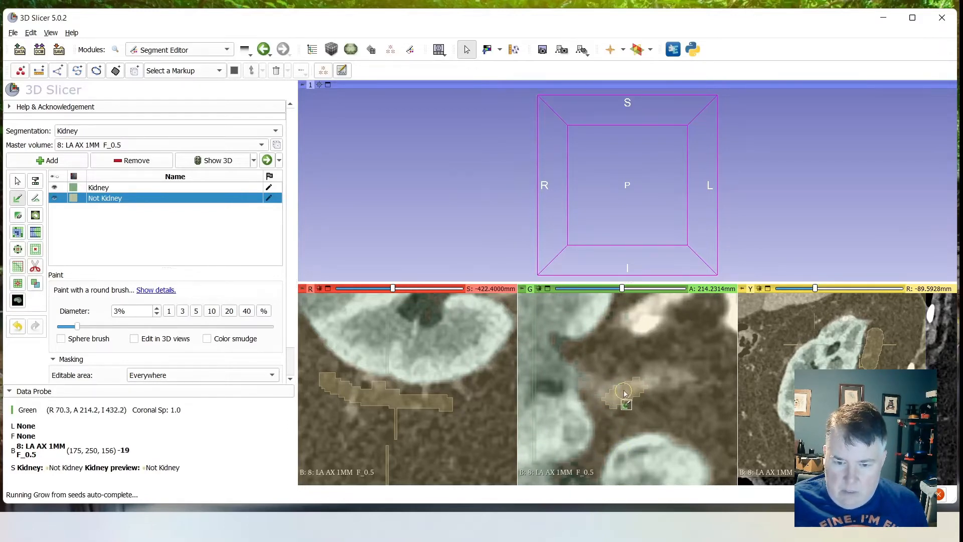
pyautogui.scroll(-6, 630, 392)
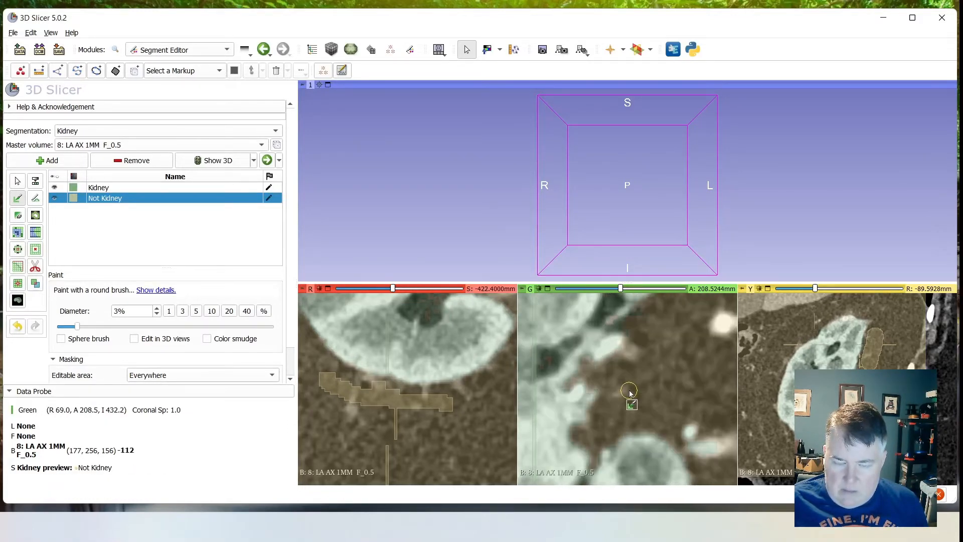
pyautogui.scroll(2, 631, 392)
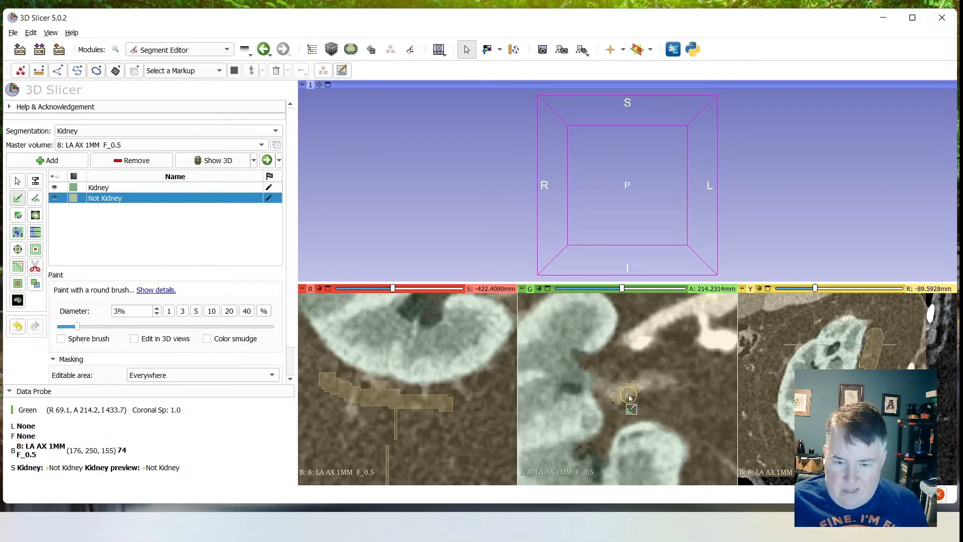
# - Paint a Not Kidney seed in the fat of the renal sinus in the coronal slice at A 202.8 mm
pyautogui.keyDown('ctrl'); pyautogui.scroll(-3, 630, 396); pyautogui.keyUp('ctrl')
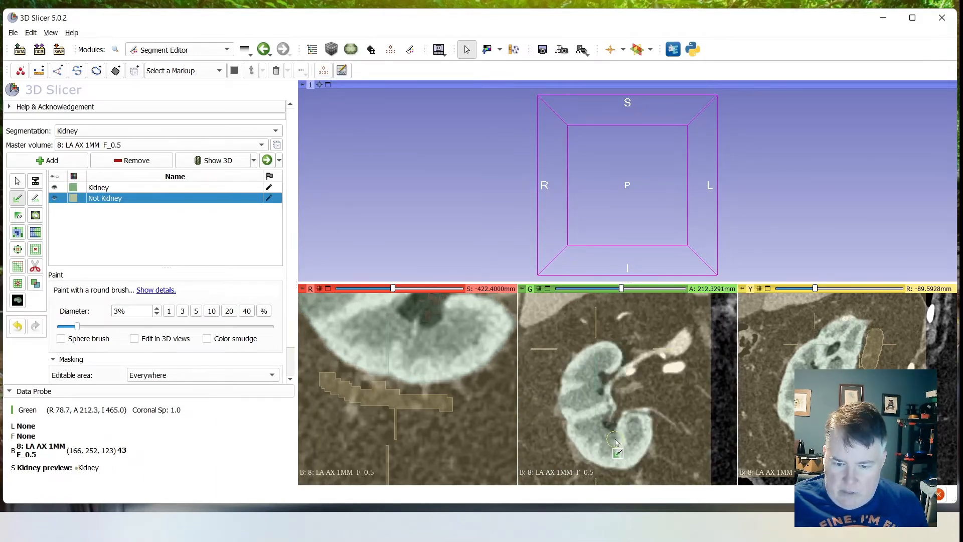
pyautogui.scroll(-6, 616, 442)
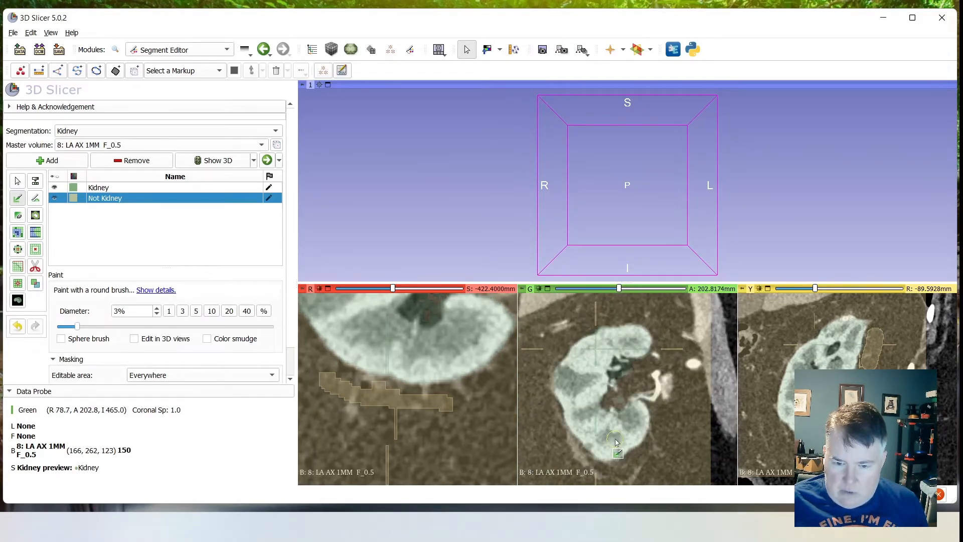
pyautogui.keyDown('ctrl'); pyautogui.scroll(5, 640, 387); pyautogui.keyUp('ctrl')
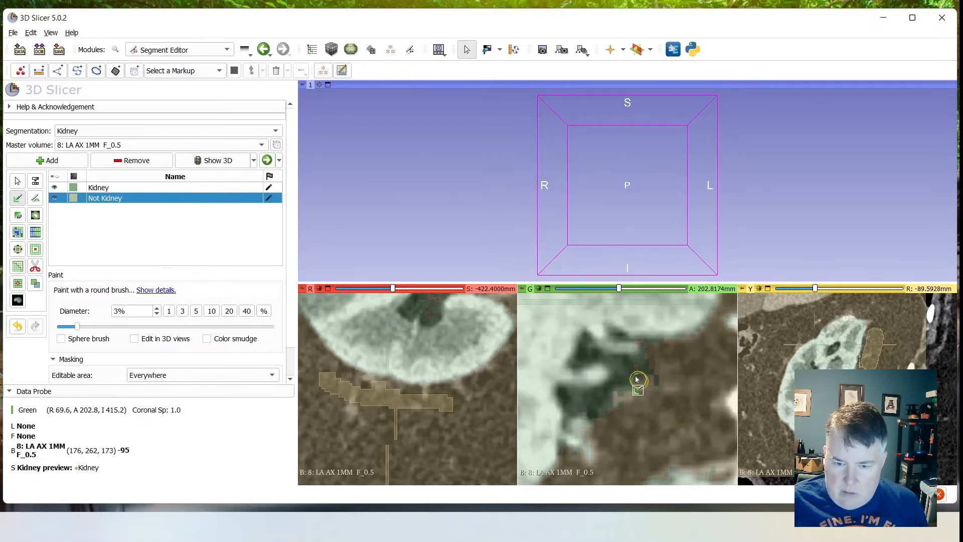
pyautogui.click(614, 399)
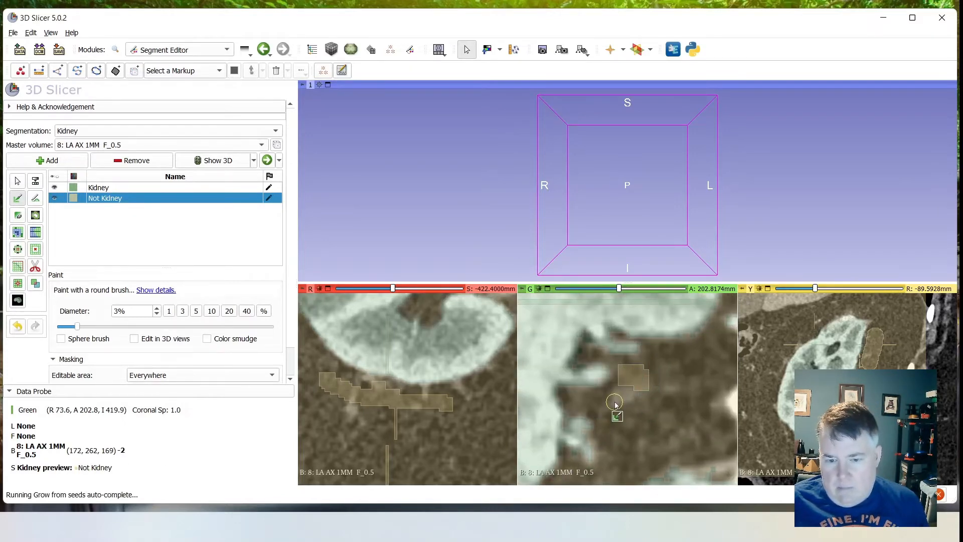
# - Paint a Not Kidney seed beside the kidney's posterior edge in the sagittal slice at R -64.9 mm
pyautogui.keyDown('ctrl'); pyautogui.scroll(-5, 638, 404); pyautogui.keyUp('ctrl')
pyautogui.scroll(-2, 639, 414)
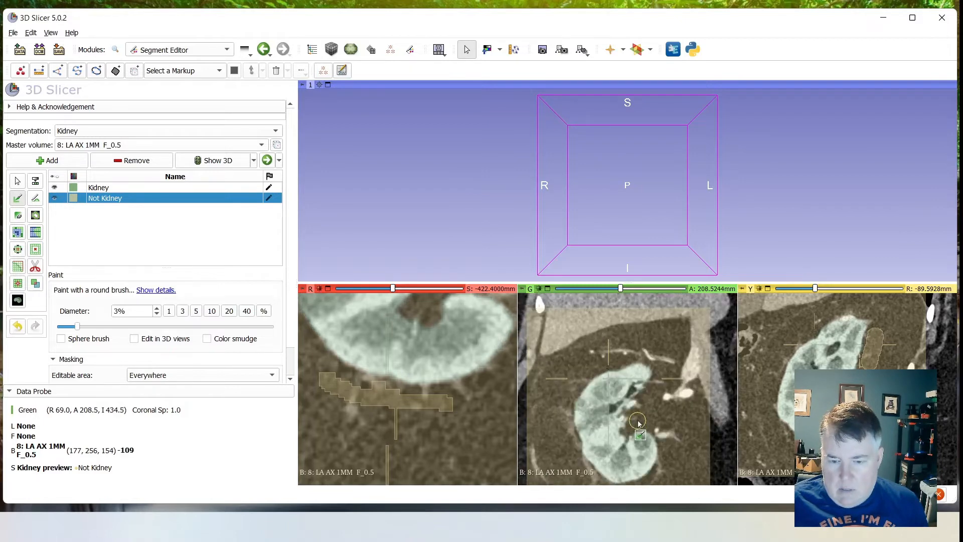
pyautogui.scroll(-20, 639, 417)
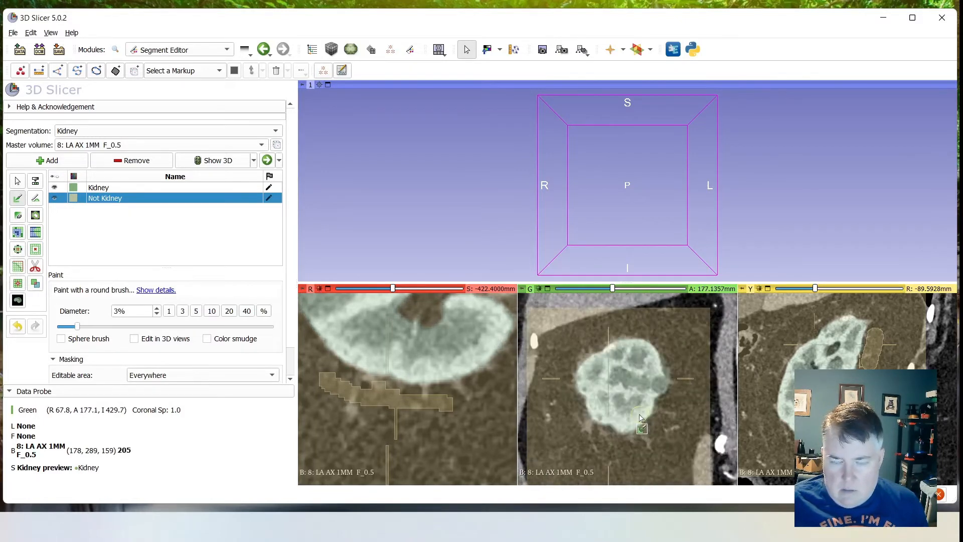
pyautogui.scroll(4, 641, 415)
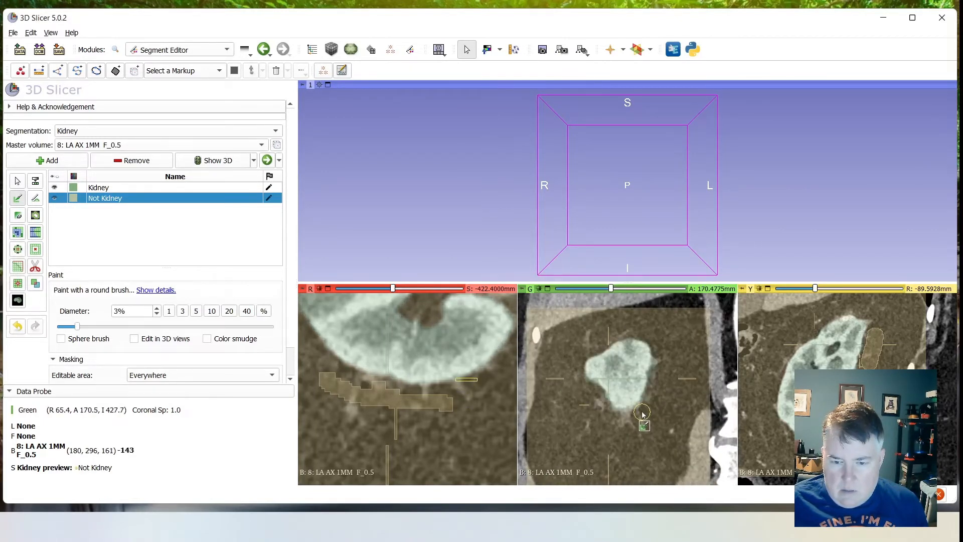
pyautogui.scroll(5, 642, 412)
pyautogui.scroll(20, 800, 372)
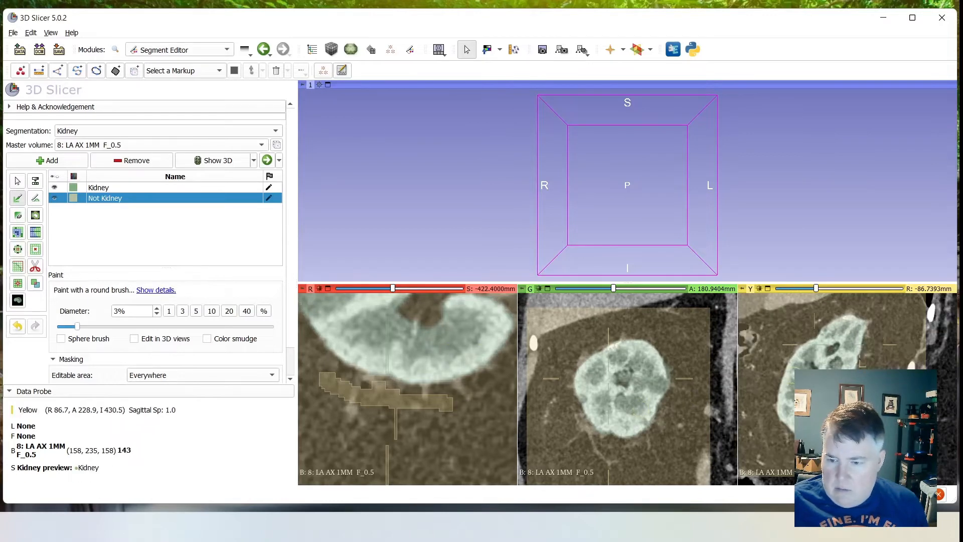
pyautogui.scroll(20, 801, 371)
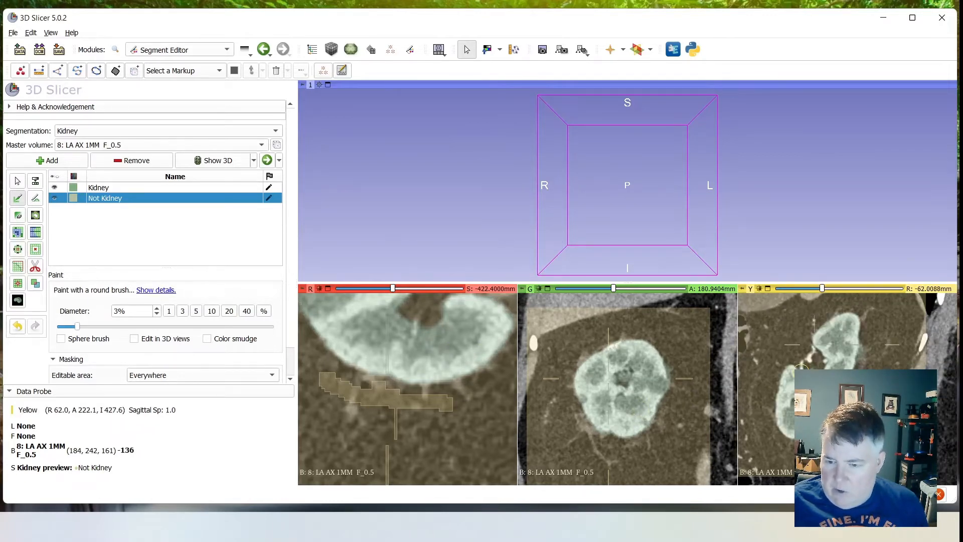
pyautogui.scroll(-20, 803, 369)
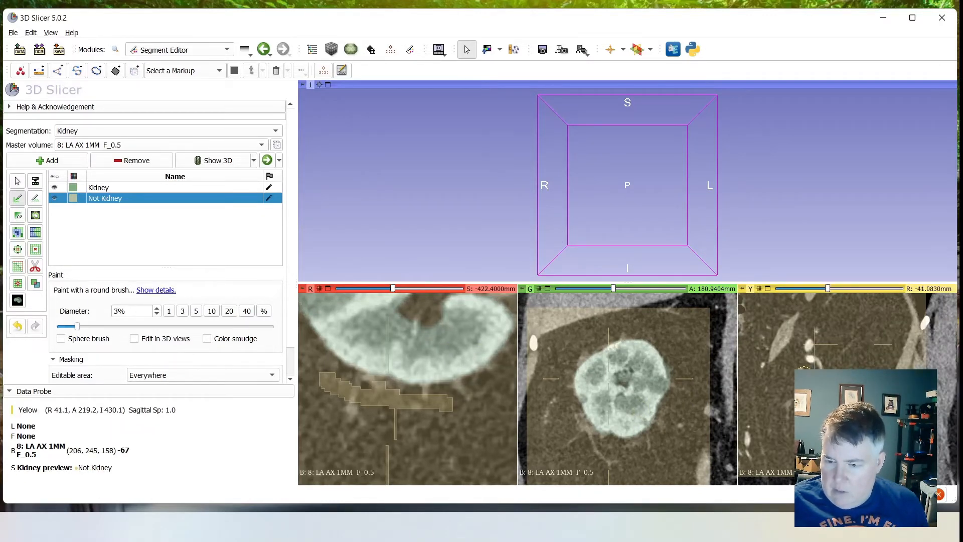
pyautogui.scroll(4, 808, 371)
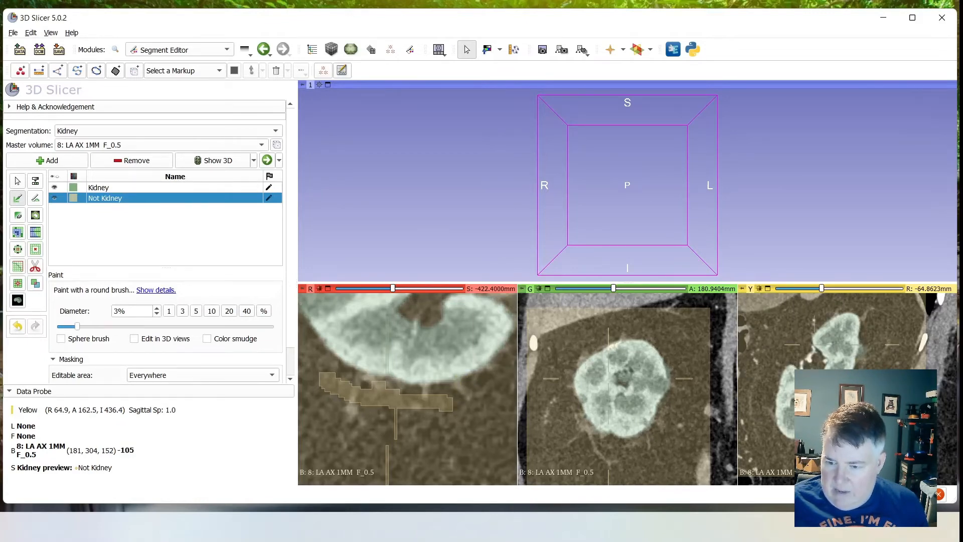
pyautogui.keyDown('ctrl'); pyautogui.scroll(-6, 871, 348); pyautogui.keyUp('ctrl')
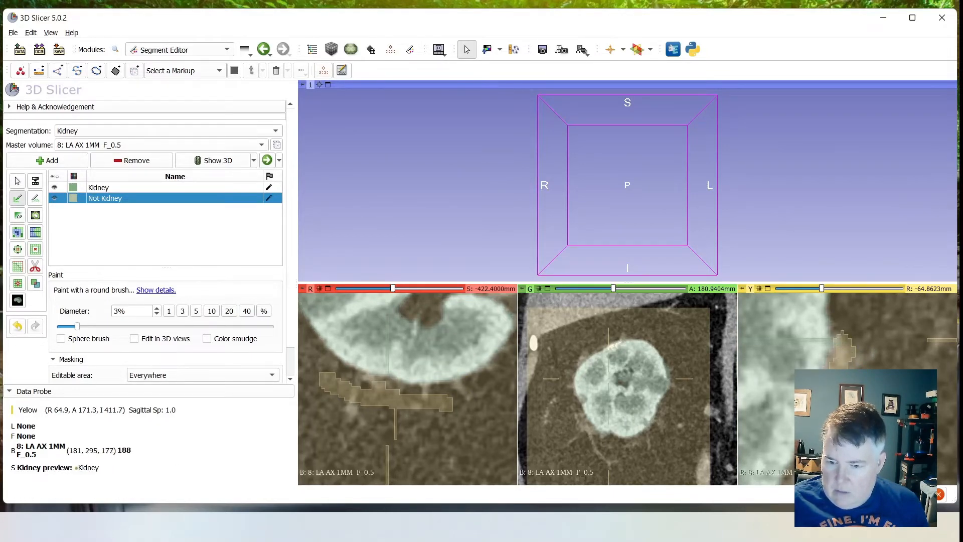
# - Paint a vertical Not Kidney seed in the fat just behind the kidney in the sagittal slice at R -100.1 mm
pyautogui.keyDown('ctrl'); pyautogui.scroll(7, 820, 374); pyautogui.keyUp('ctrl')
pyautogui.scroll(-3, 775, 411)
pyautogui.scroll(2, 776, 411)
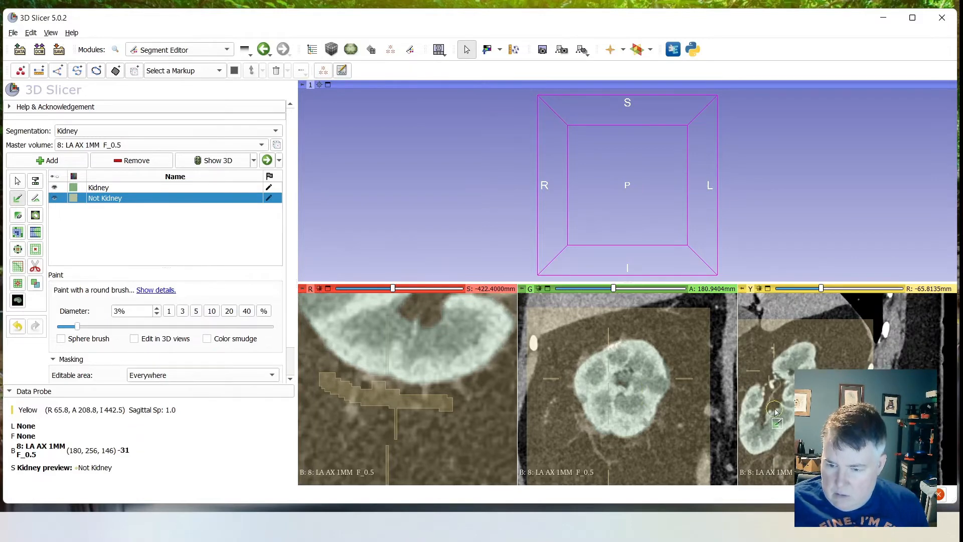
pyautogui.scroll(11, 775, 412)
pyautogui.scroll(20, 778, 411)
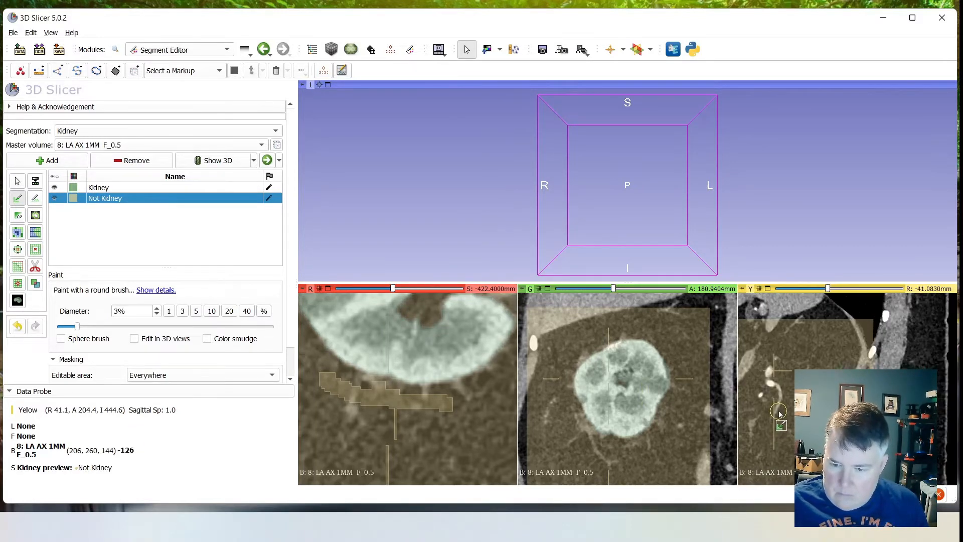
pyautogui.scroll(-20, 778, 412)
pyautogui.scroll(-20, 781, 416)
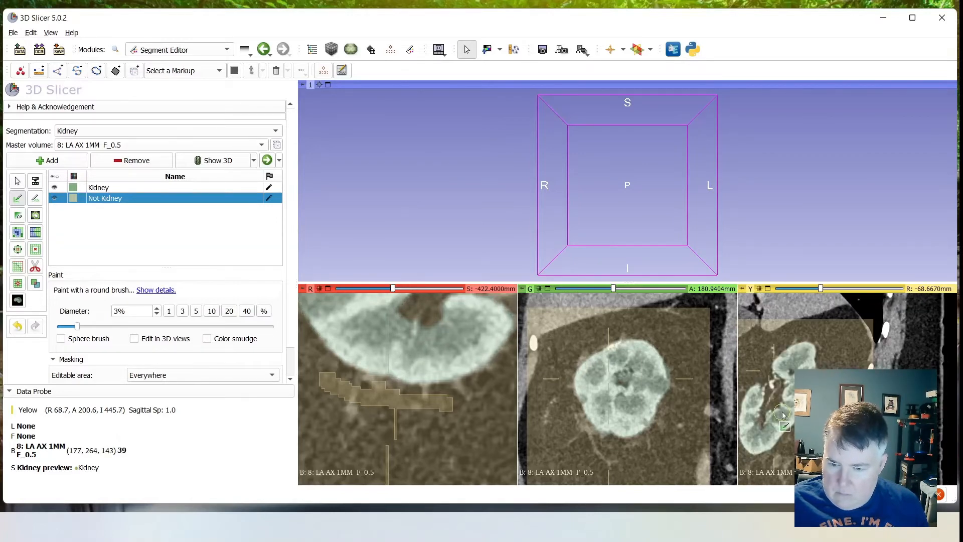
pyautogui.scroll(-13, 786, 413)
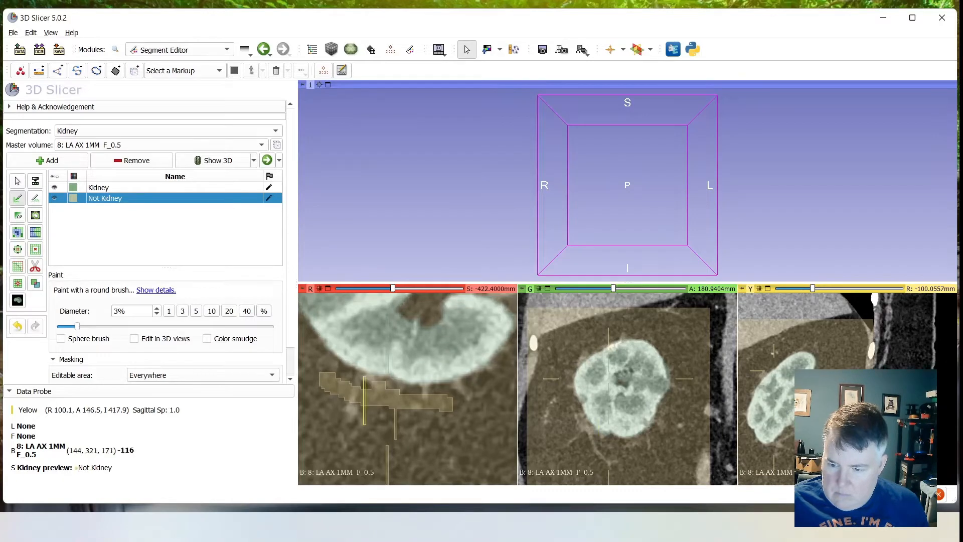
pyautogui.scroll(2, 787, 411)
pyautogui.moveTo(797, 381); pyautogui.dragTo(799, 340)
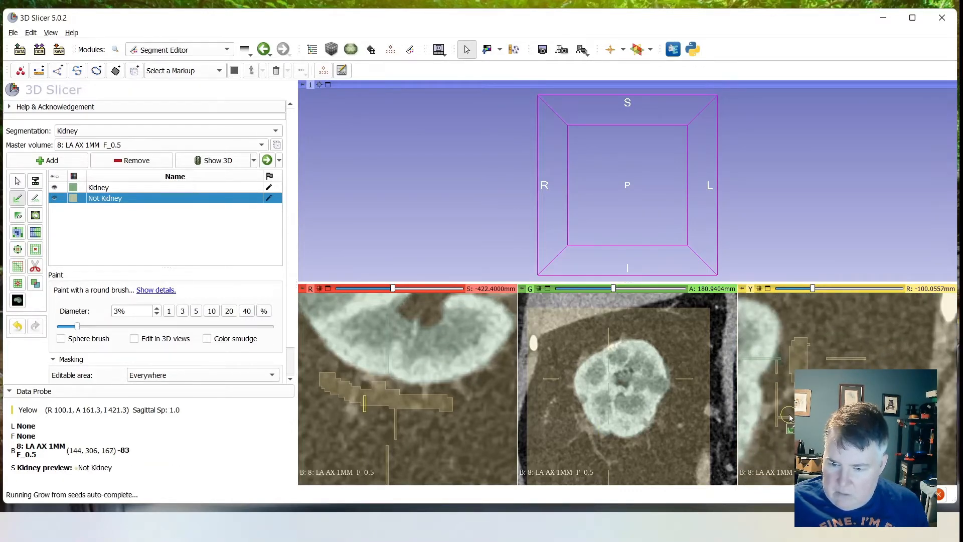
# - Paint a small Not Kidney seed beside the kidney's medial edge in the coronal slice at A 174.3 mm
pyautogui.scroll(-5, 790, 417)
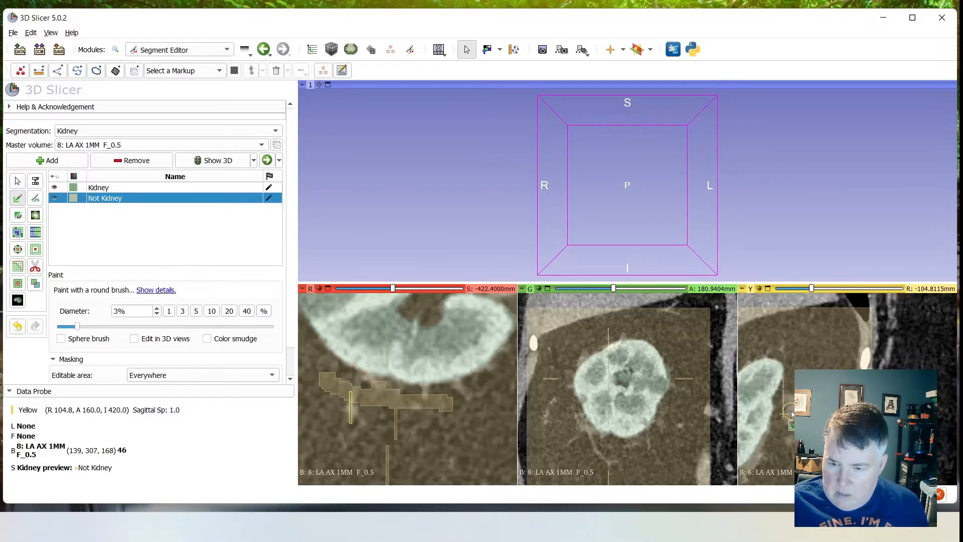
pyautogui.scroll(-19, 787, 414)
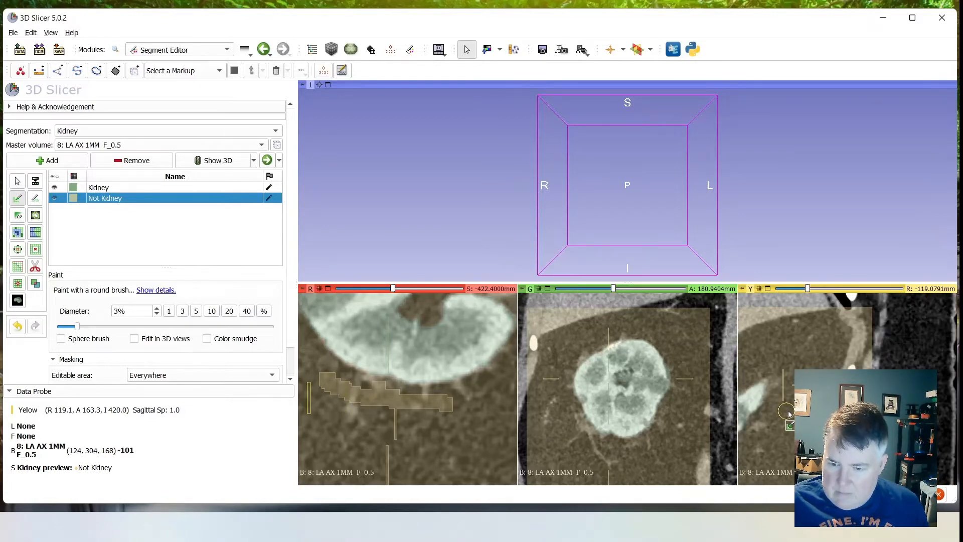
pyautogui.scroll(-7, 662, 392)
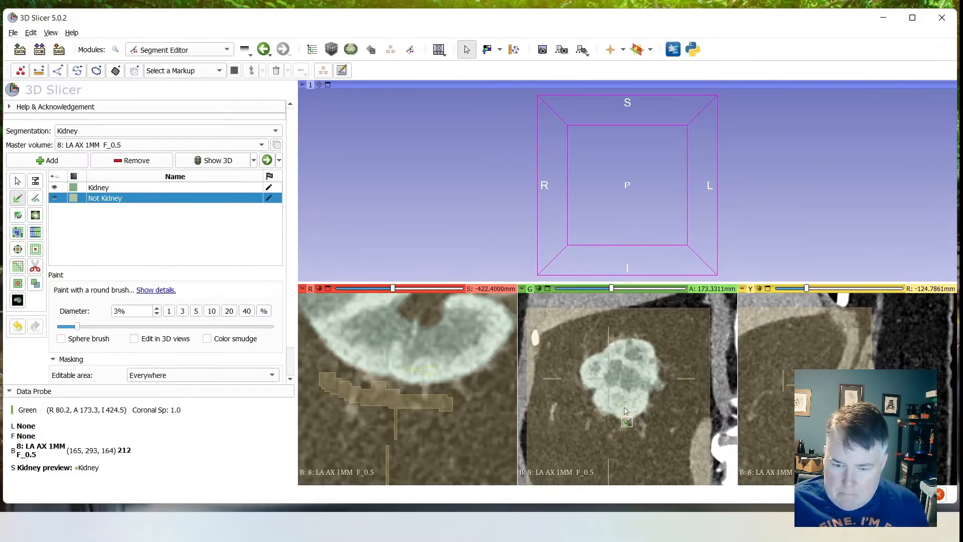
pyautogui.keyDown('ctrl'); pyautogui.scroll(3, 662, 391); pyautogui.keyUp('ctrl')
pyautogui.moveTo(662, 392)
pyautogui.mouseDown()
pyautogui.moveTo(654, 384)
pyautogui.moveTo(663, 396)
pyautogui.mouseUp()
pyautogui.keyDown('ctrl'); pyautogui.scroll(-3, 604, 411); pyautogui.keyUp('ctrl')
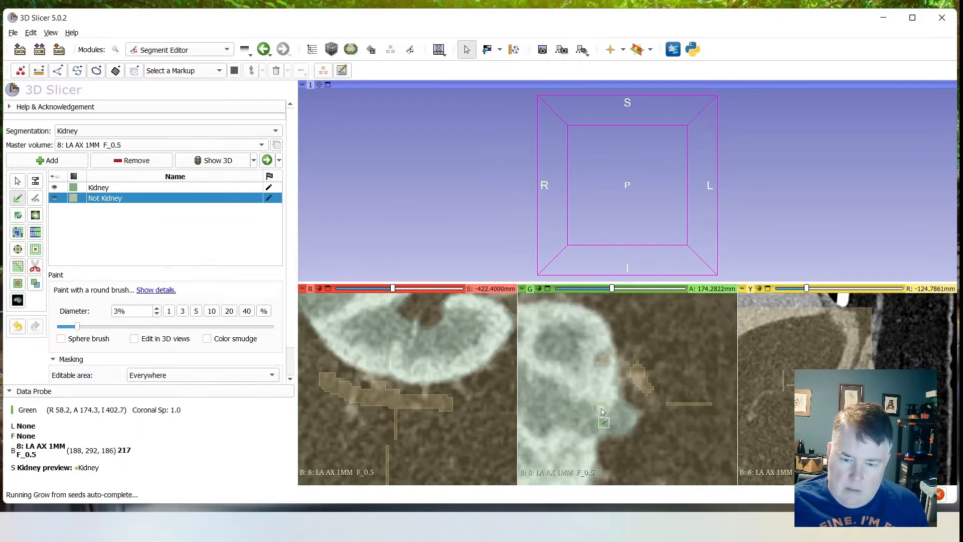
# - Paint Not Kidney seeds along the kidney's lower lateral edge in the coronal slice at A 167.6 mm
pyautogui.scroll(-7, 584, 419)
pyautogui.scroll(6, 583, 419)
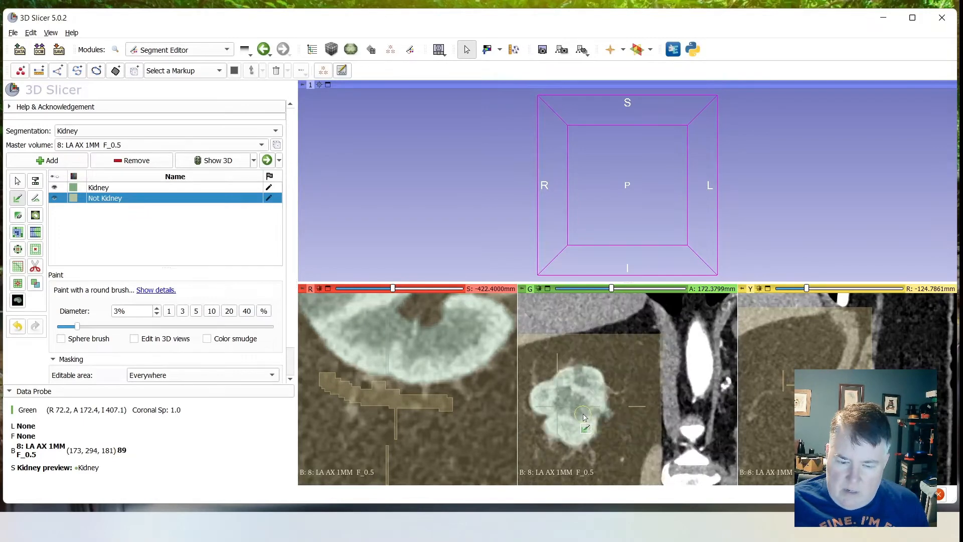
pyautogui.scroll(-6, 583, 417)
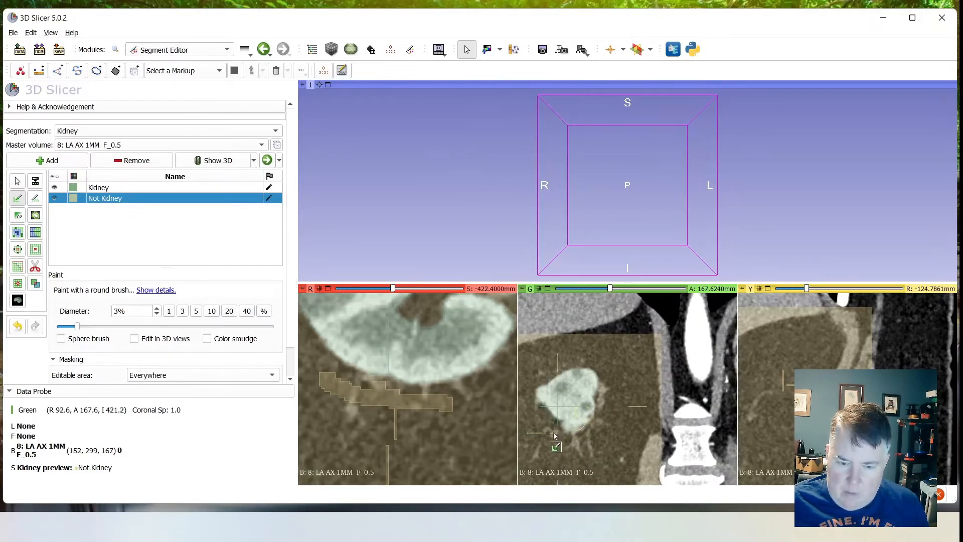
pyautogui.keyDown('ctrl'); pyautogui.scroll(3, 546, 428); pyautogui.keyUp('ctrl')
pyautogui.keyDown('ctrl'); pyautogui.scroll(5, 546, 426); pyautogui.keyUp('ctrl')
pyautogui.moveTo(599, 421)
pyautogui.mouseDown()
pyautogui.moveTo(582, 421)
pyautogui.moveTo(601, 433)
pyautogui.mouseUp()
pyautogui.keyDown('ctrl'); pyautogui.scroll(3, 540, 365); pyautogui.keyUp('ctrl')
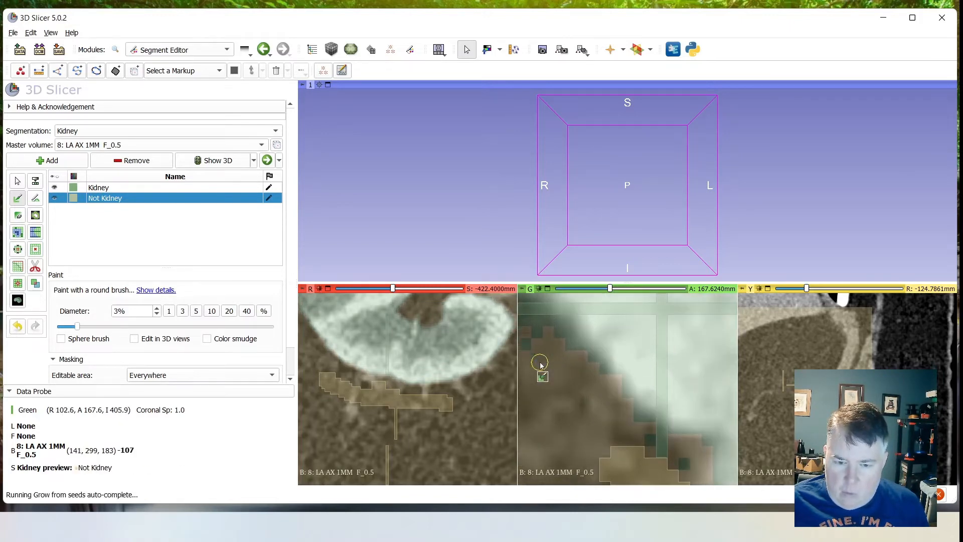
pyautogui.keyDown('ctrl'); pyautogui.scroll(-7, 546, 374); pyautogui.keyUp('ctrl')
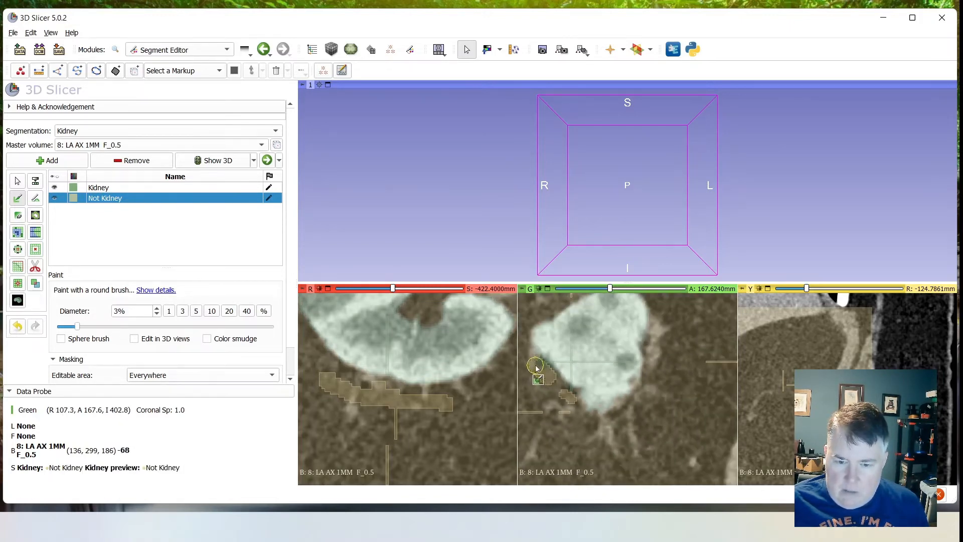
# - Paint a Not Kidney band with a short downward branch below the kidney's posterior tip in the coronal slice at A 160.0 mm
pyautogui.scroll(-4, 546, 377)
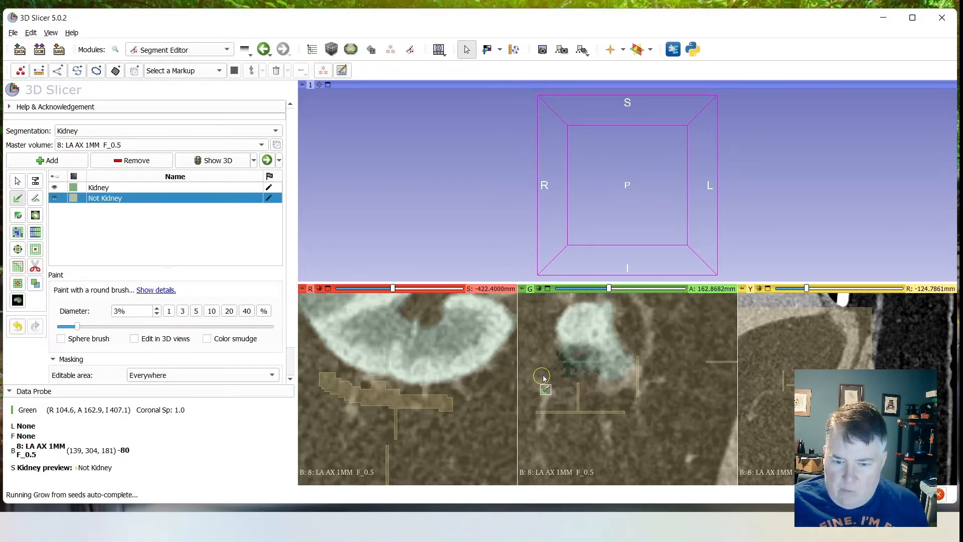
pyautogui.scroll(-1, 552, 379)
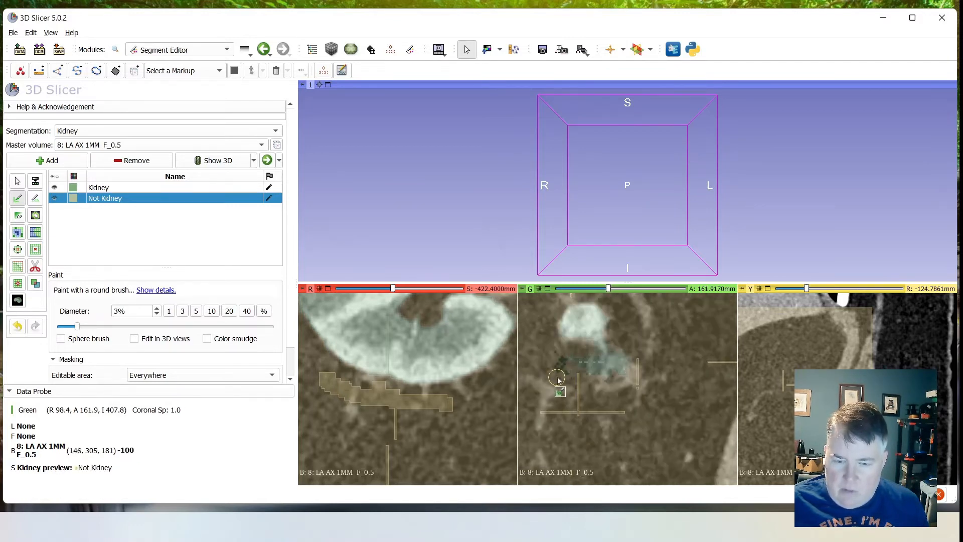
pyautogui.scroll(-2, 558, 380)
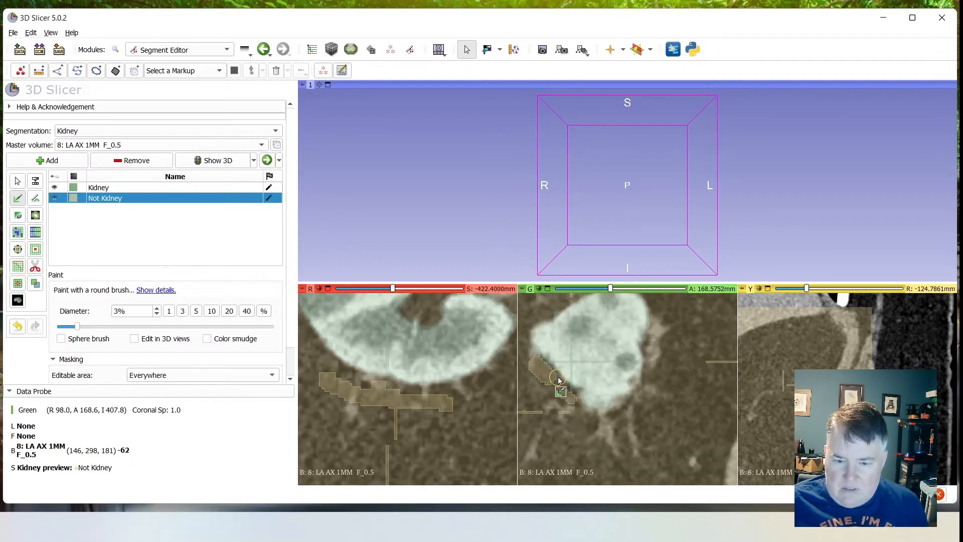
pyautogui.scroll(7, 559, 380)
pyautogui.scroll(-11, 559, 380)
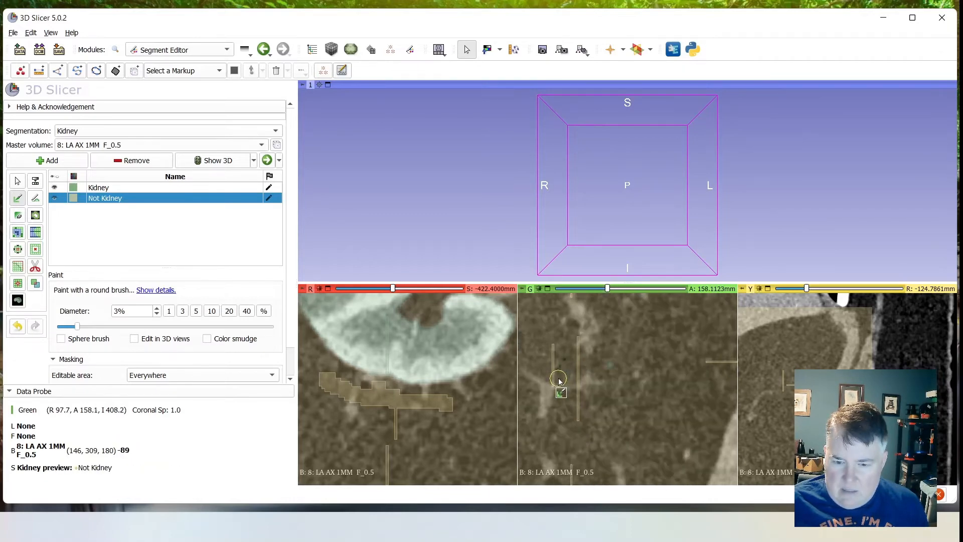
pyautogui.moveTo(529, 371); pyautogui.dragTo(621, 348)
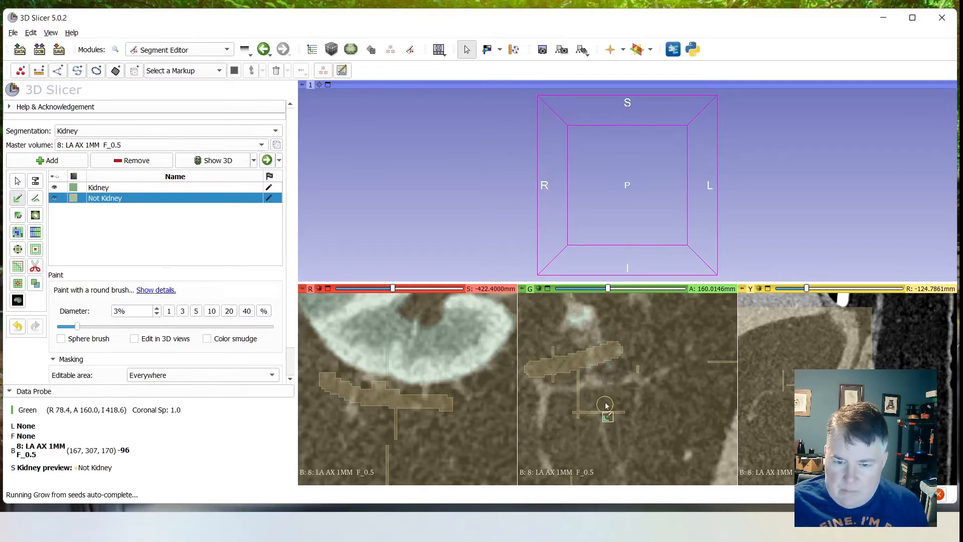
pyautogui.moveTo(612, 366); pyautogui.dragTo(611, 386)
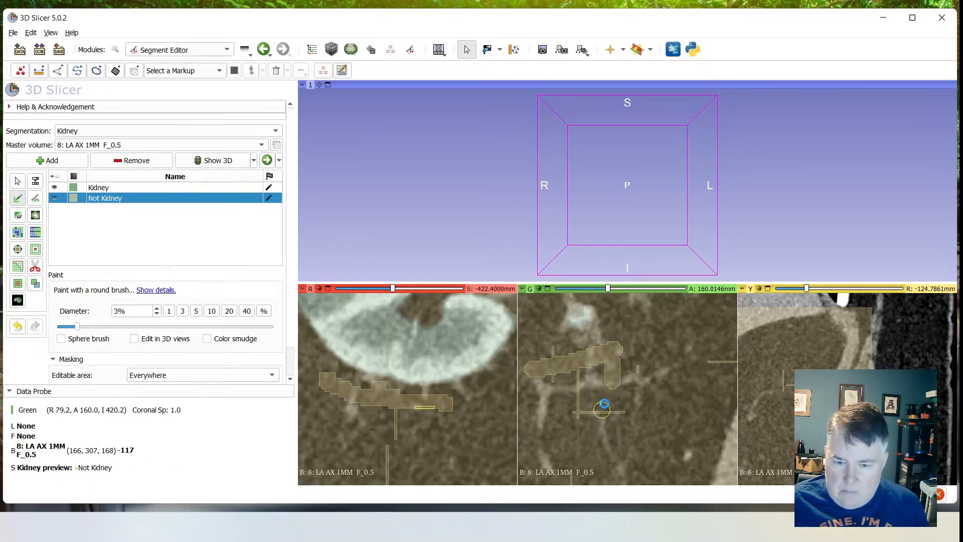
# - Paint a Not Kidney seed in the fat above the kidney's upper pole in the coronal slice at A 206.6 mm
pyautogui.scroll(-6, 600, 388)
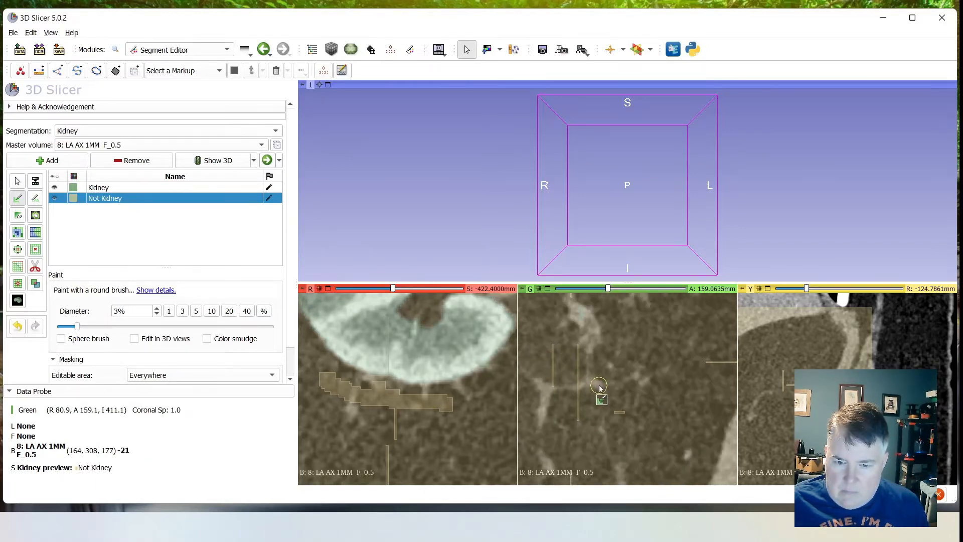
pyautogui.scroll(6, 602, 390)
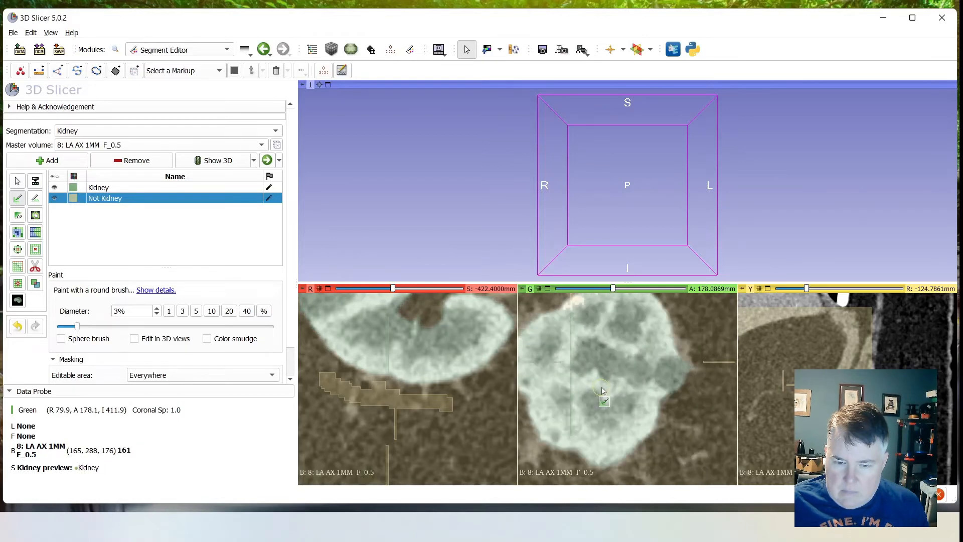
pyautogui.scroll(12, 605, 389)
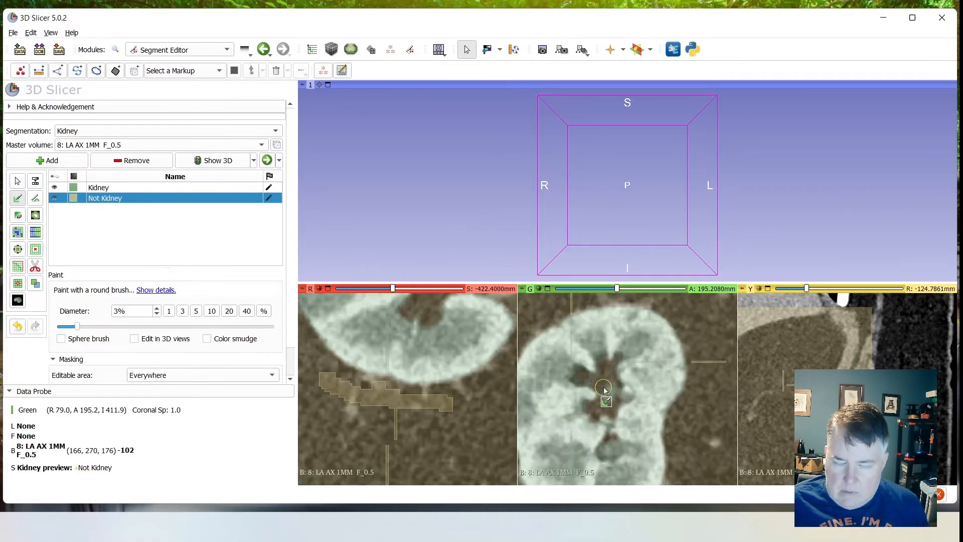
pyautogui.scroll(3, 611, 390)
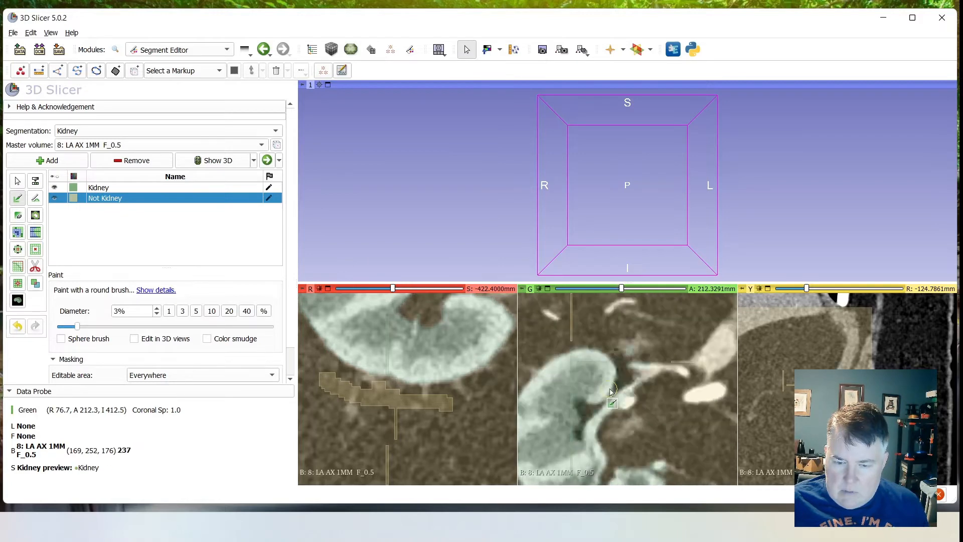
pyautogui.moveTo(559, 344); pyautogui.dragTo(581, 327)
pyautogui.keyDown('ctrl'); pyautogui.scroll(-3, 597, 430); pyautogui.keyUp('ctrl')
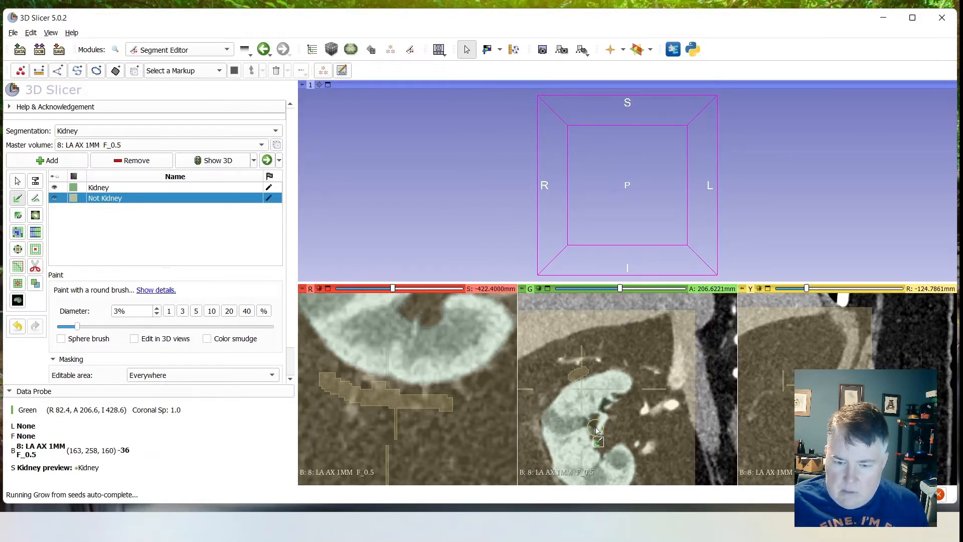
# - Review the kidney boundary of the grown preview through the coronal and axial slices
pyautogui.scroll(-1, 585, 441)
pyautogui.scroll(-20, 584, 441)
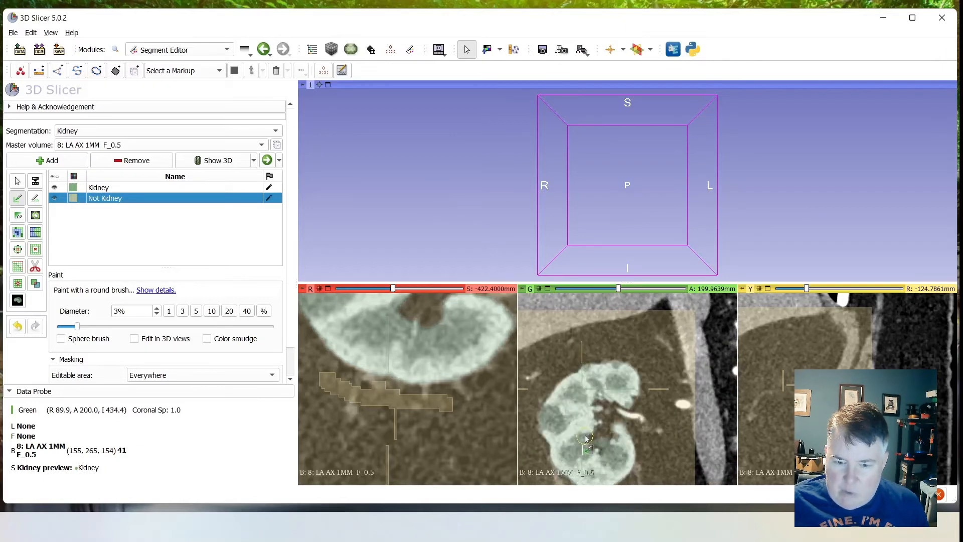
pyautogui.scroll(-17, 586, 439)
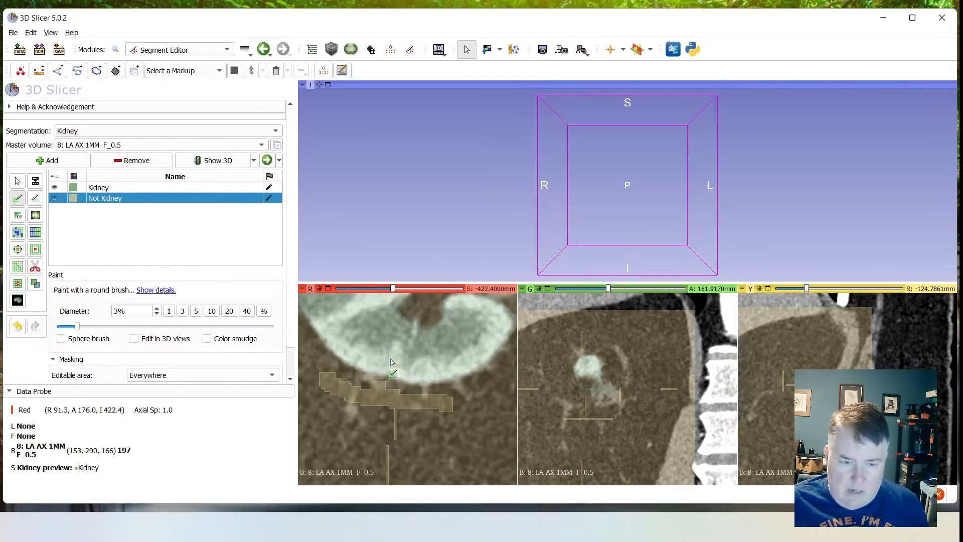
pyautogui.keyDown('ctrl'); pyautogui.scroll(-4, 397, 321); pyautogui.keyUp('ctrl')
pyautogui.scroll(-4, 397, 322)
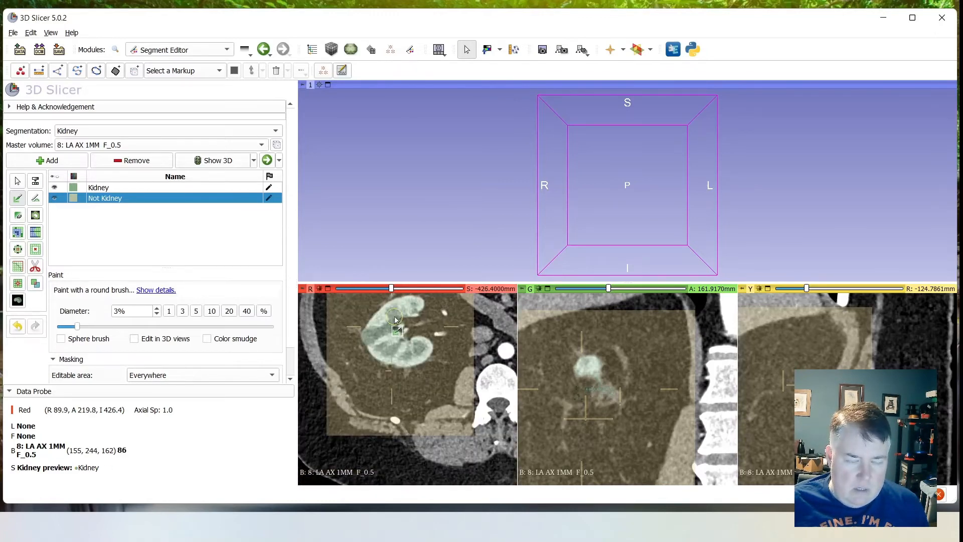
pyautogui.keyDown('ctrl'); pyautogui.scroll(5, 395, 320); pyautogui.keyUp('ctrl')
pyautogui.keyDown('ctrl'); pyautogui.scroll(-3, 395, 320); pyautogui.keyUp('ctrl')
pyautogui.scroll(-20, 396, 320)
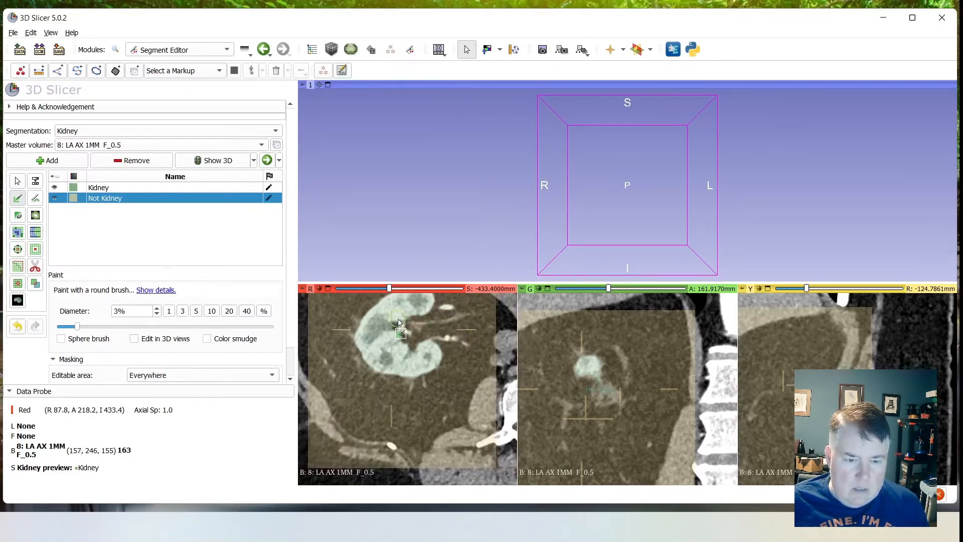
pyautogui.scroll(-20, 402, 323)
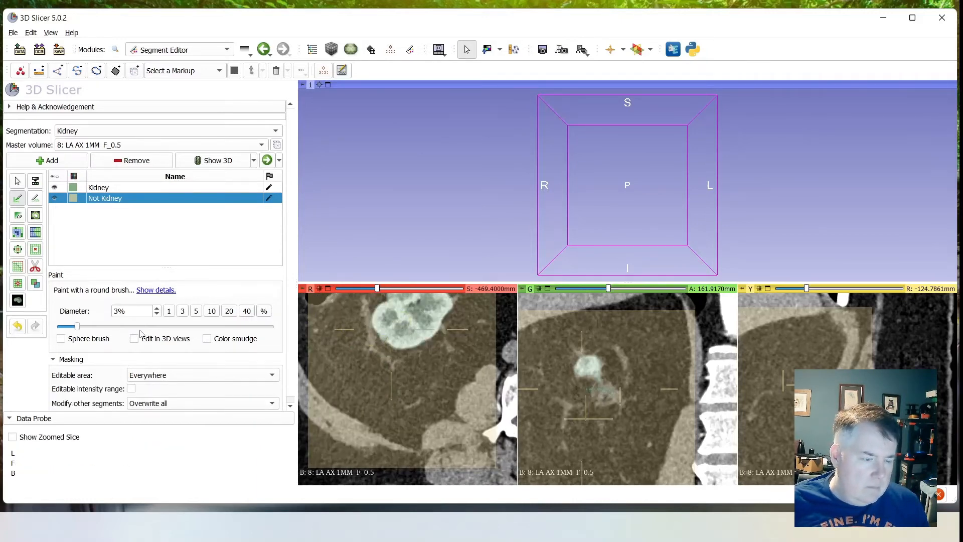
# - Return to the Grow from seeds effect and apply its result to the Kidney and Not Kidney segments
pyautogui.scroll(-1, 141, 333)
pyautogui.scroll(1, 128, 328)
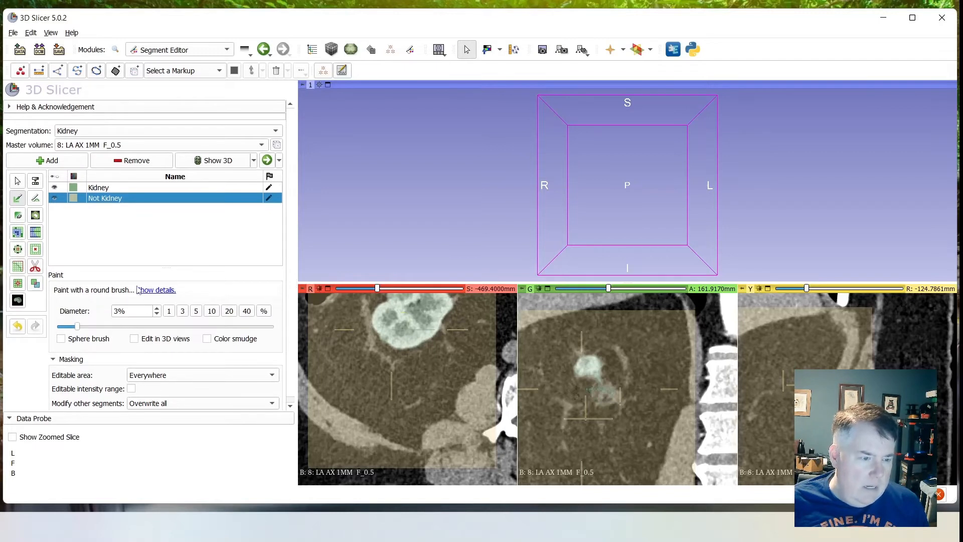
pyautogui.scroll(-1, 110, 326)
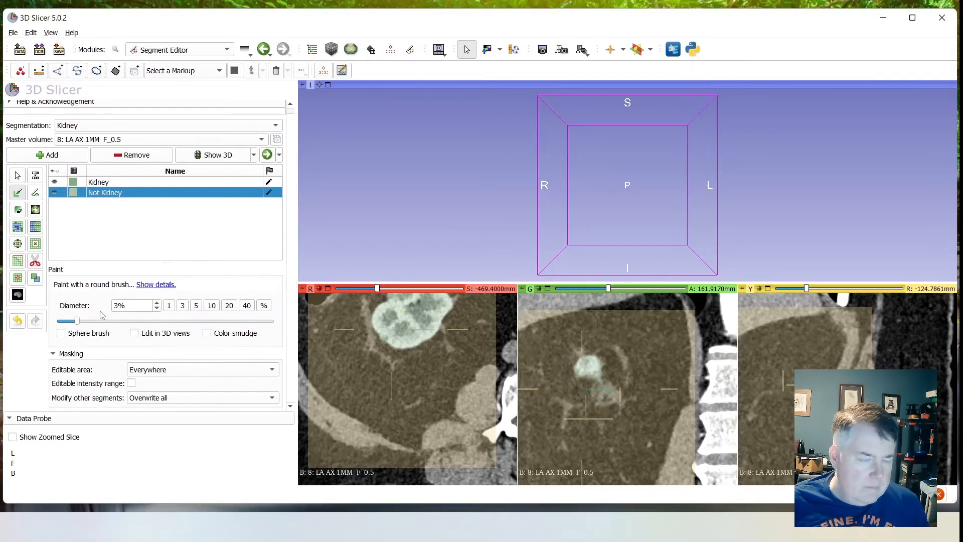
pyautogui.click(18, 227)
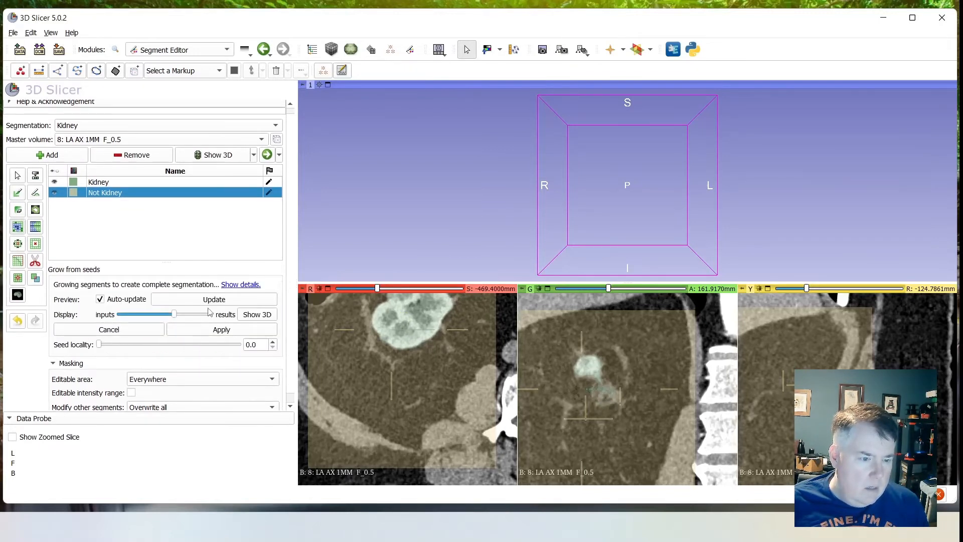
pyautogui.click(204, 331)
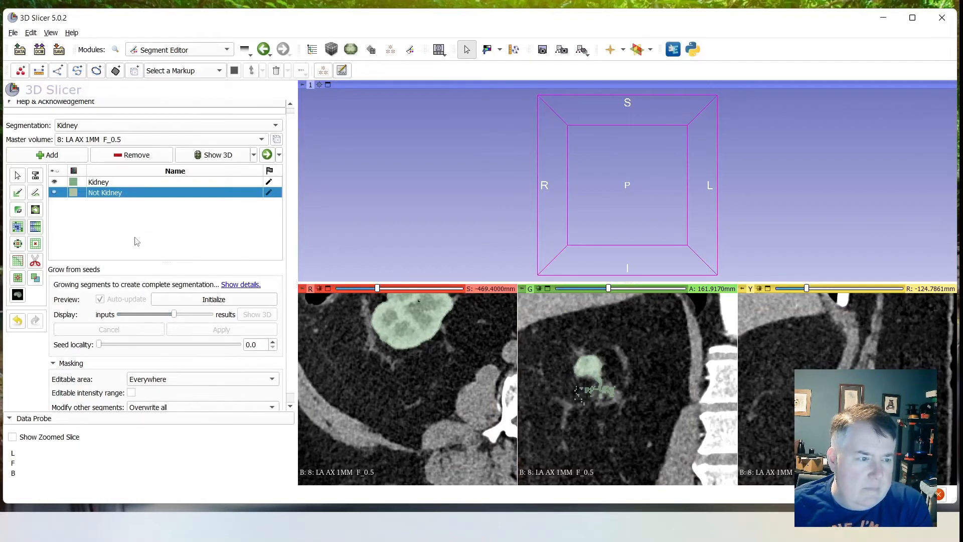
# - Show the Kidney segment in 3D from the Segmentations module and center the 3D view on it
pyautogui.click(272, 154)
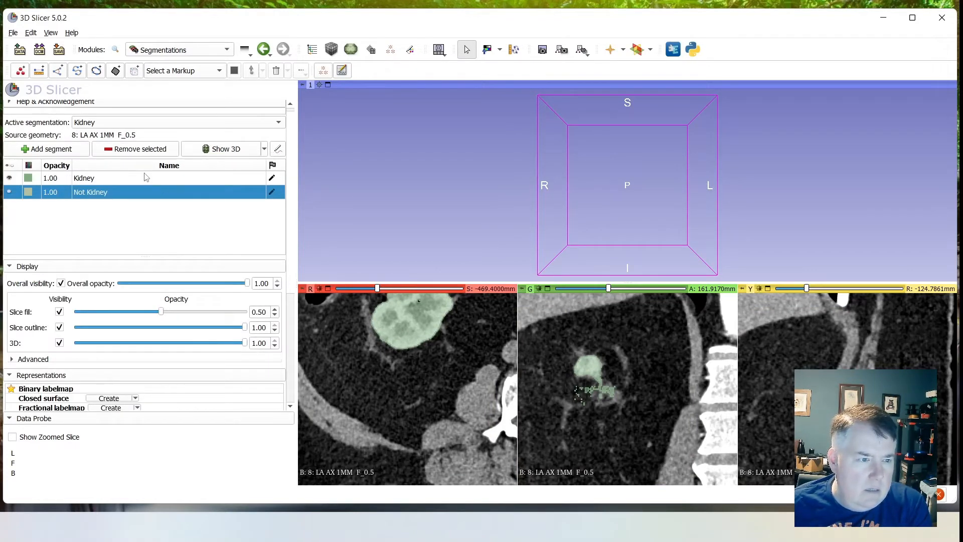
pyautogui.rightClick(344, 126)
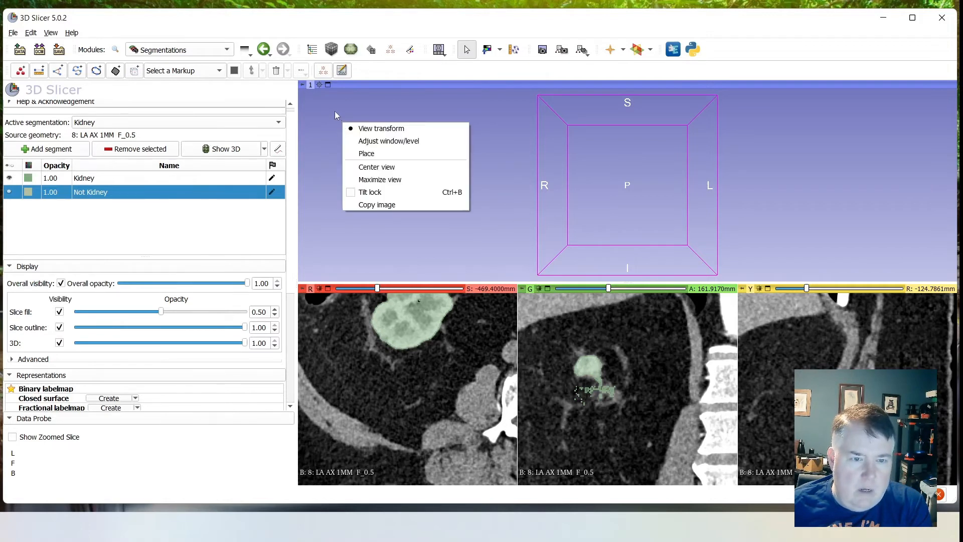
pyautogui.click(354, 158)
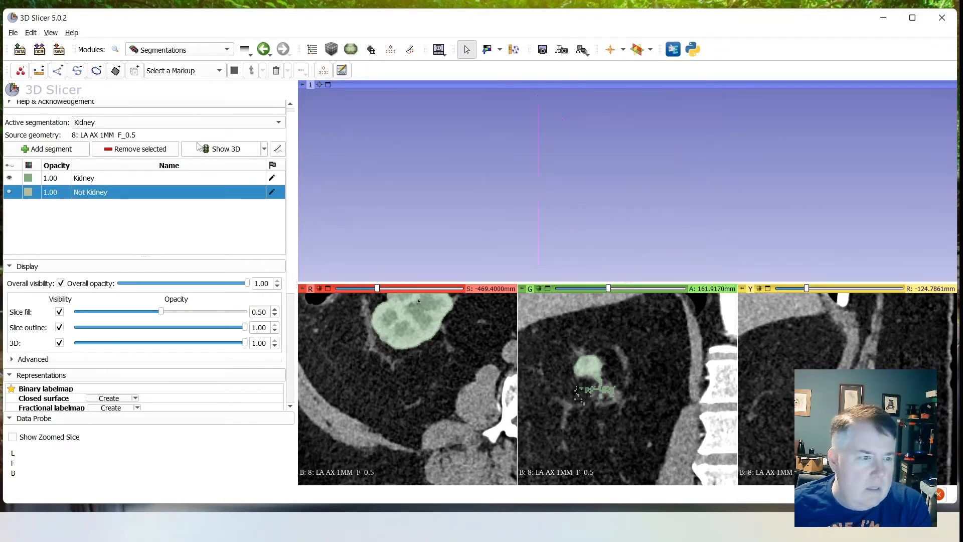
pyautogui.click(138, 182)
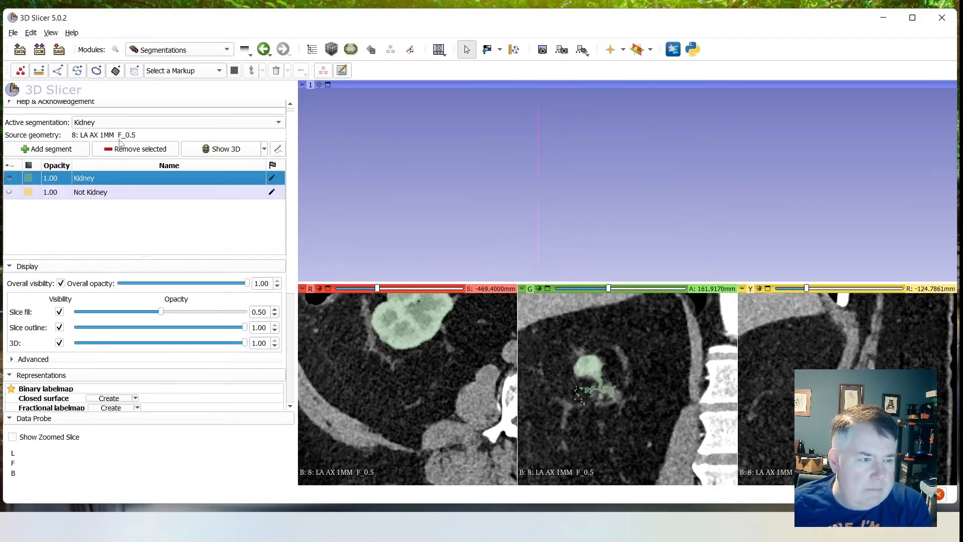
pyautogui.click(212, 152)
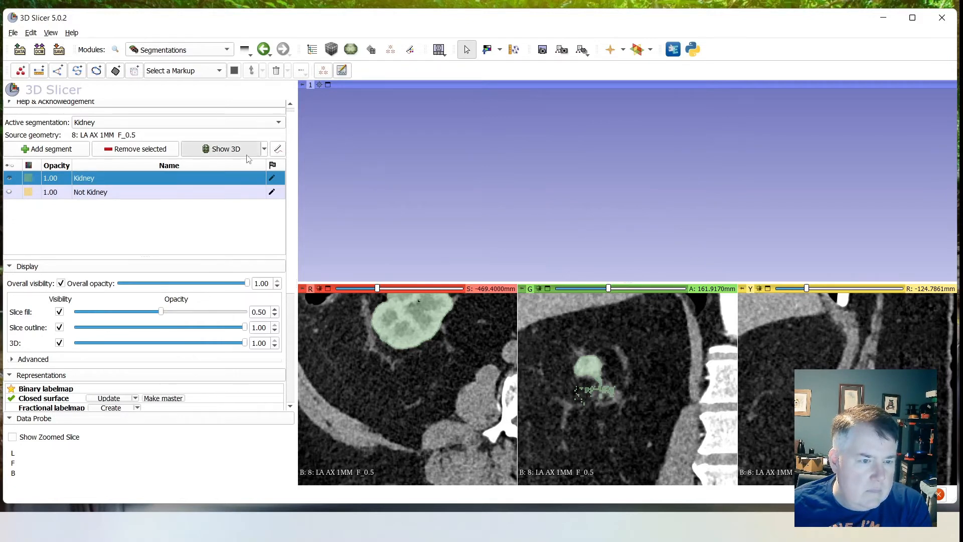
pyautogui.rightClick(383, 197)
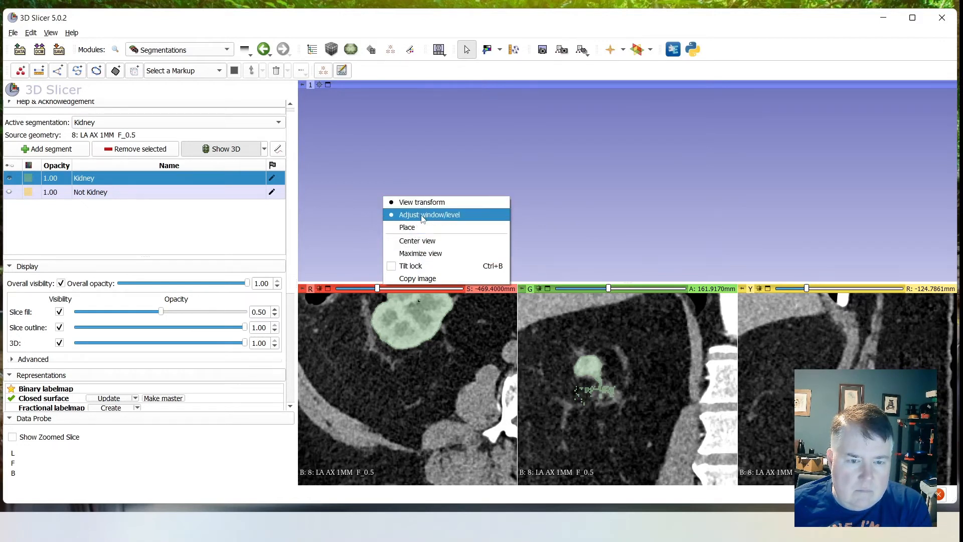
pyautogui.click(418, 243)
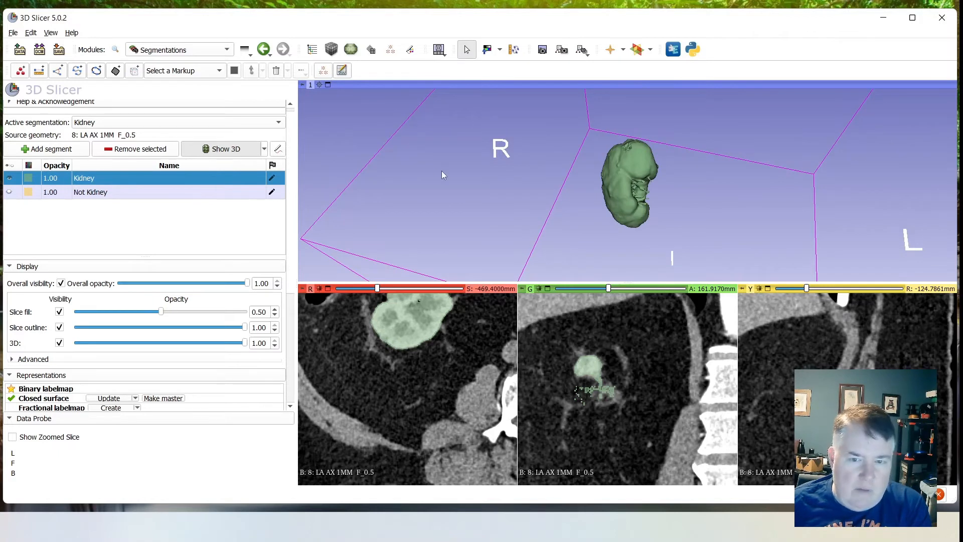
# - Examine the kidney's 3D surface from all sides, including its poles and hilum
pyautogui.rightClick(482, 196)
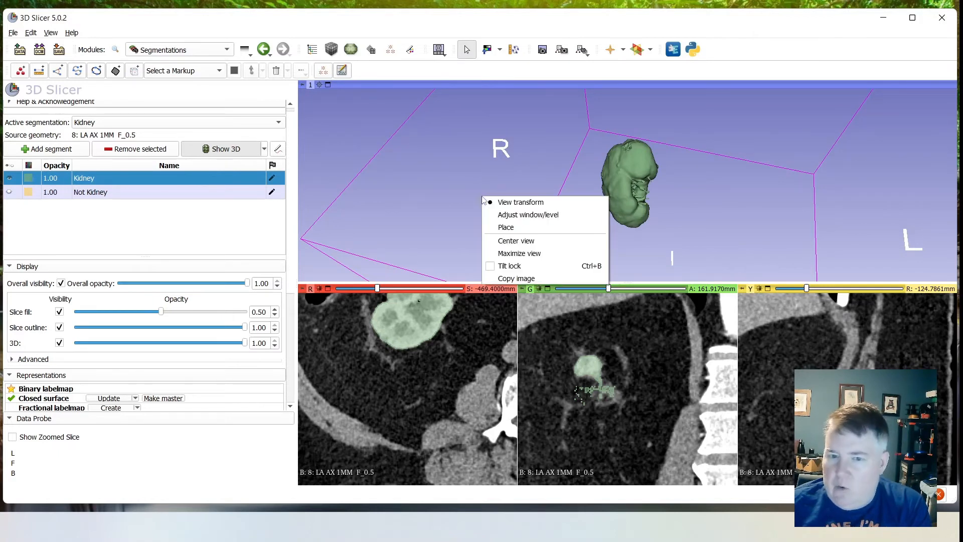
pyautogui.click(524, 166)
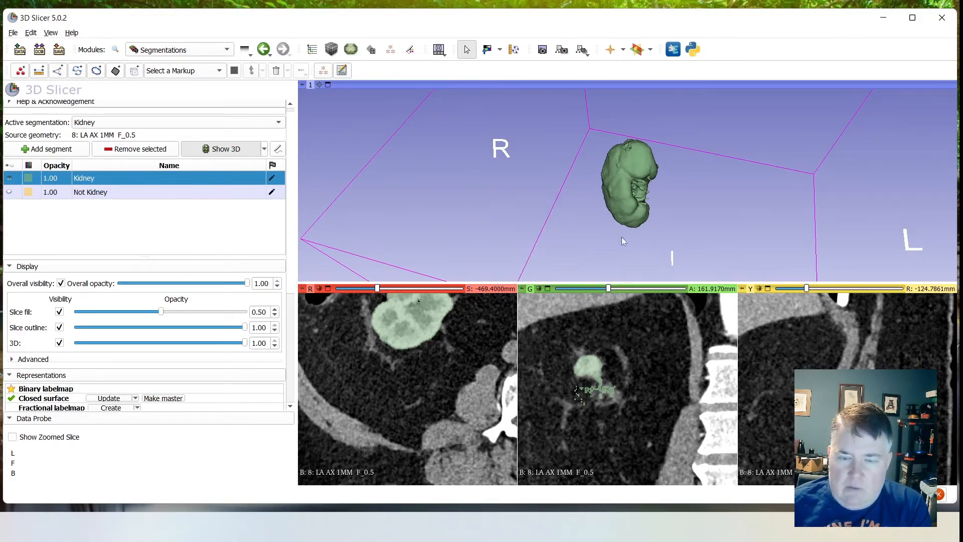
pyautogui.moveTo(622, 239); pyautogui.dragTo(643, 154)
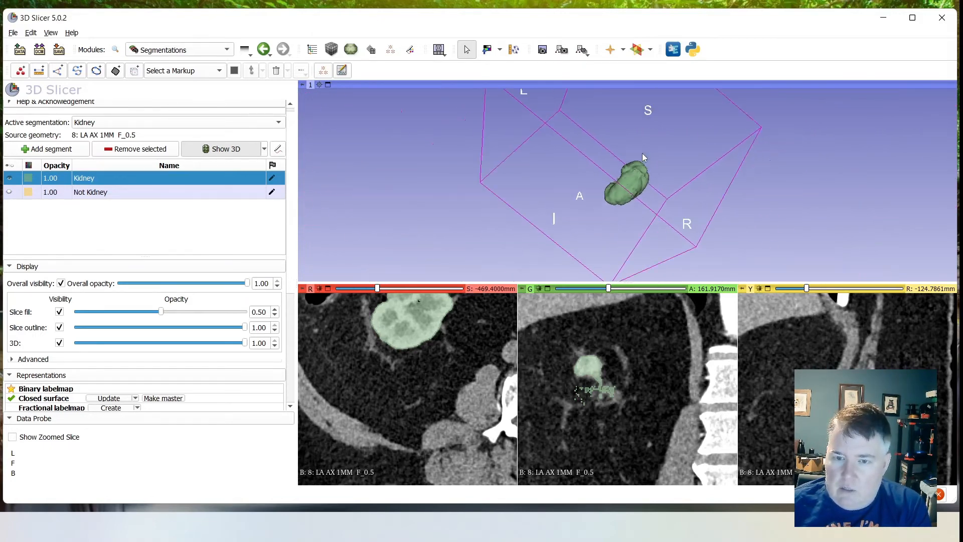
pyautogui.scroll(5, 643, 152)
pyautogui.moveTo(733, 210); pyautogui.dragTo(564, 139)
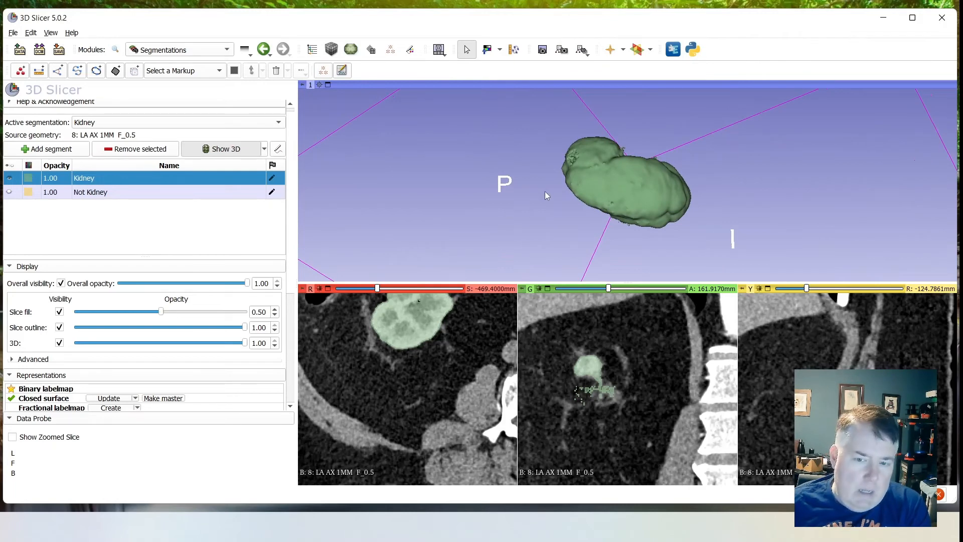
pyautogui.moveTo(546, 195); pyautogui.dragTo(613, 183)
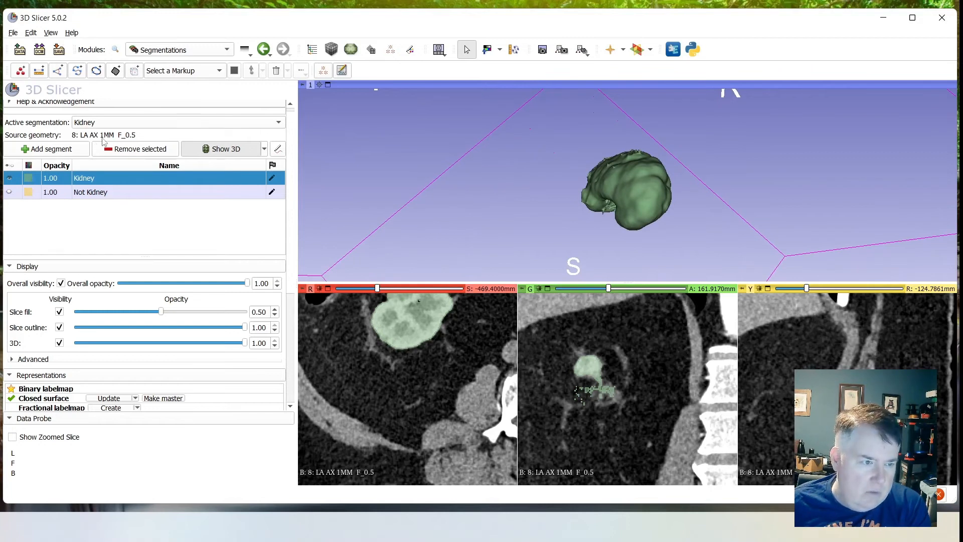
# - Return to the Segmentations module by way of the Segment Editor and expand the Export to files settings
pyautogui.click(171, 54)
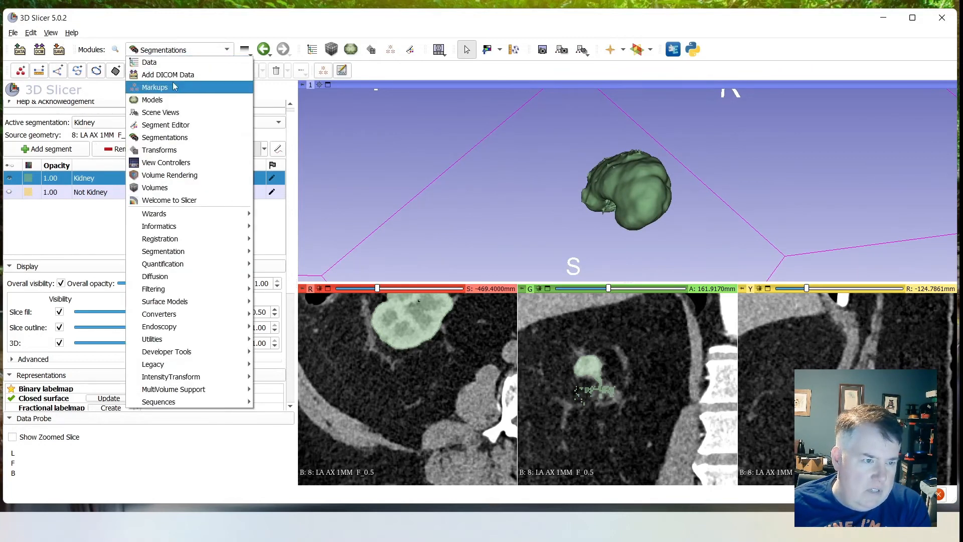
pyautogui.click(178, 125)
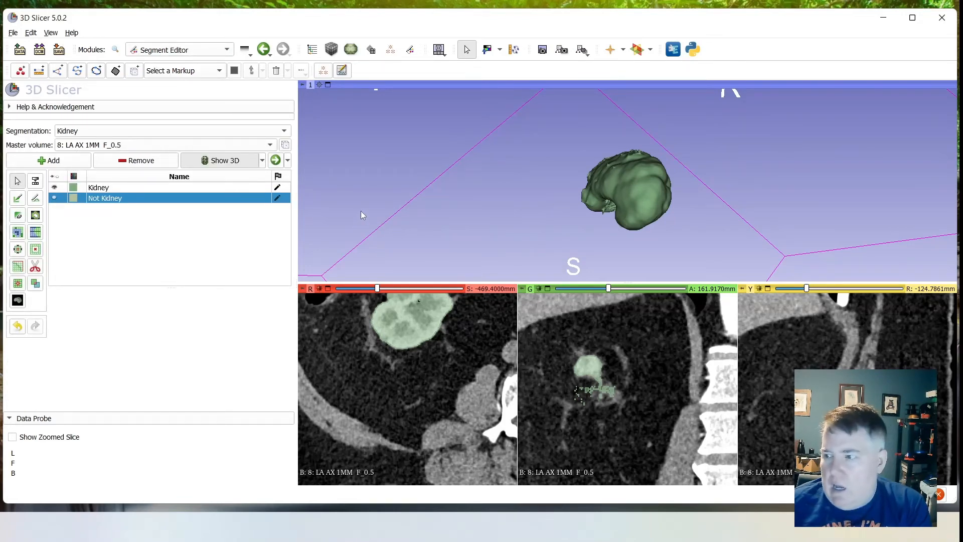
pyautogui.click(228, 50)
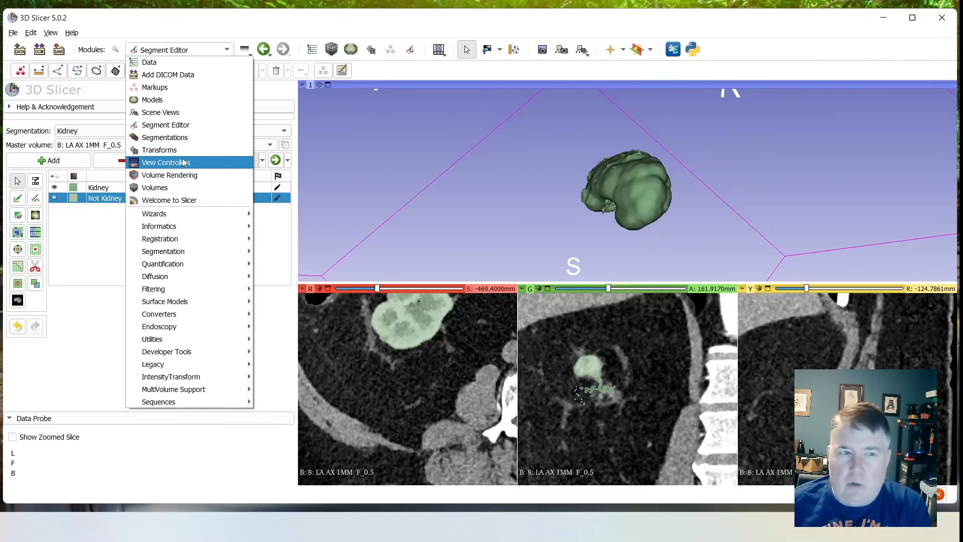
pyautogui.click(181, 138)
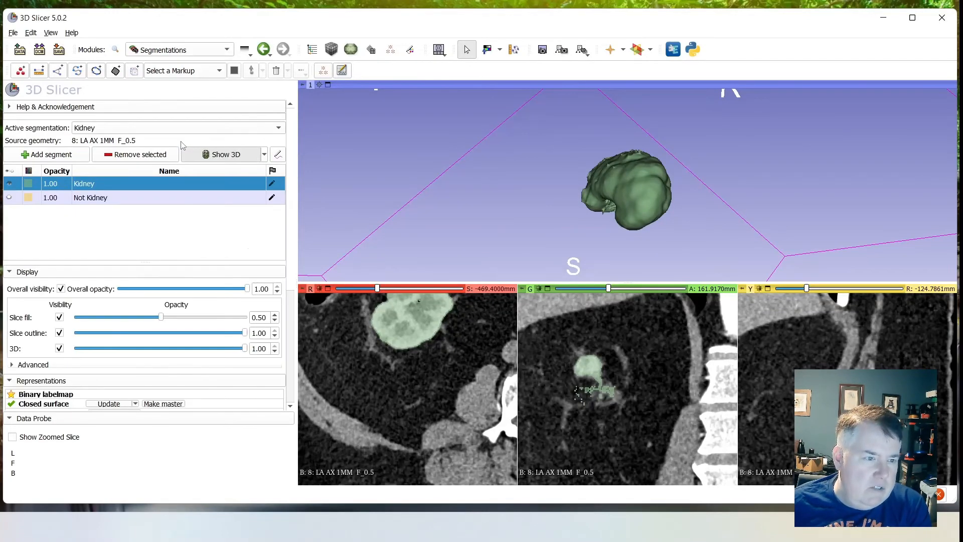
pyautogui.scroll(-6, 105, 341)
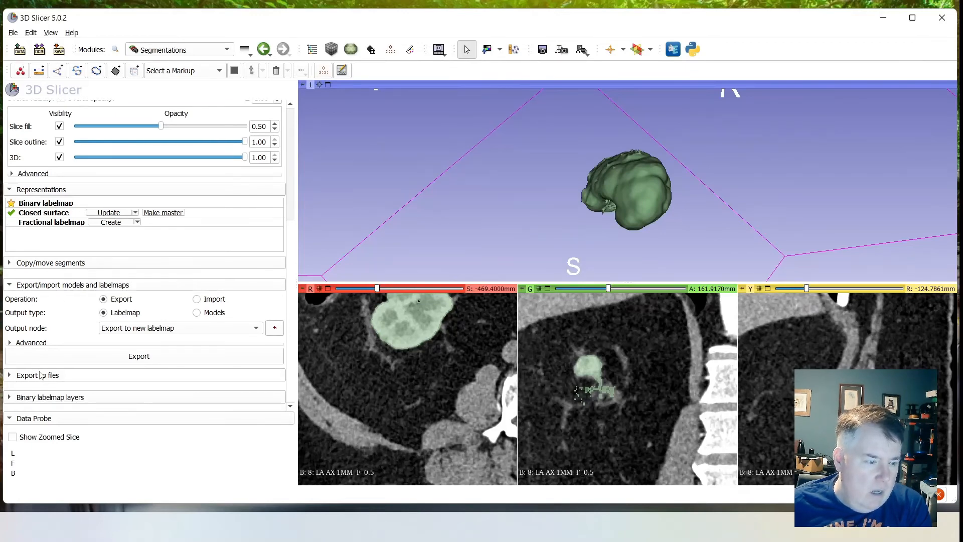
pyautogui.click(6, 375)
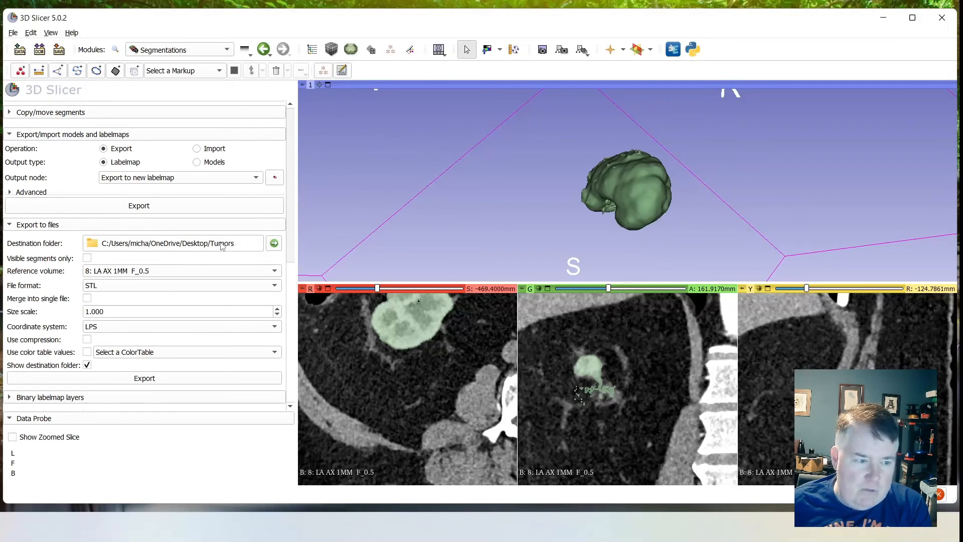
# - Create a folder named Demo Tumor inside Tumors and set it as the export destination folder
pyautogui.click(274, 243)
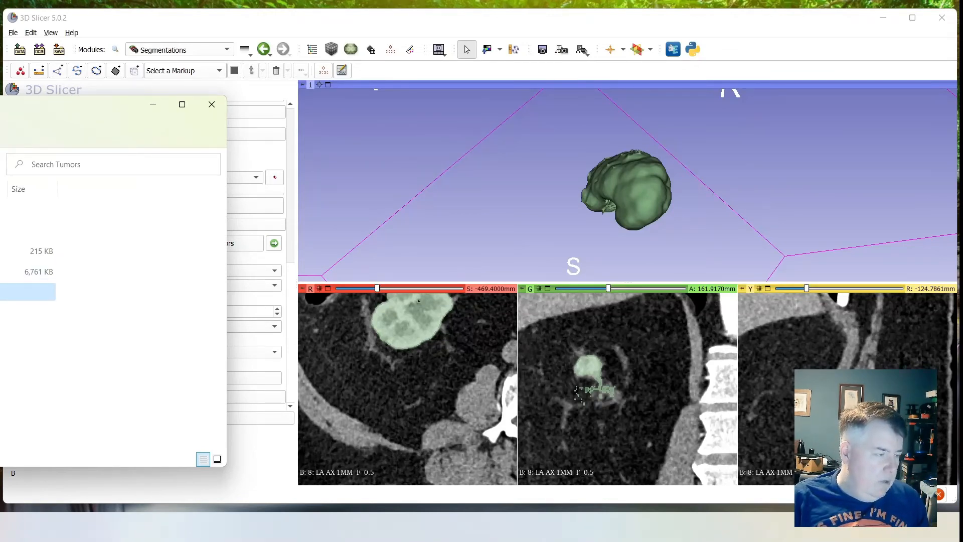
pyautogui.press('Return')
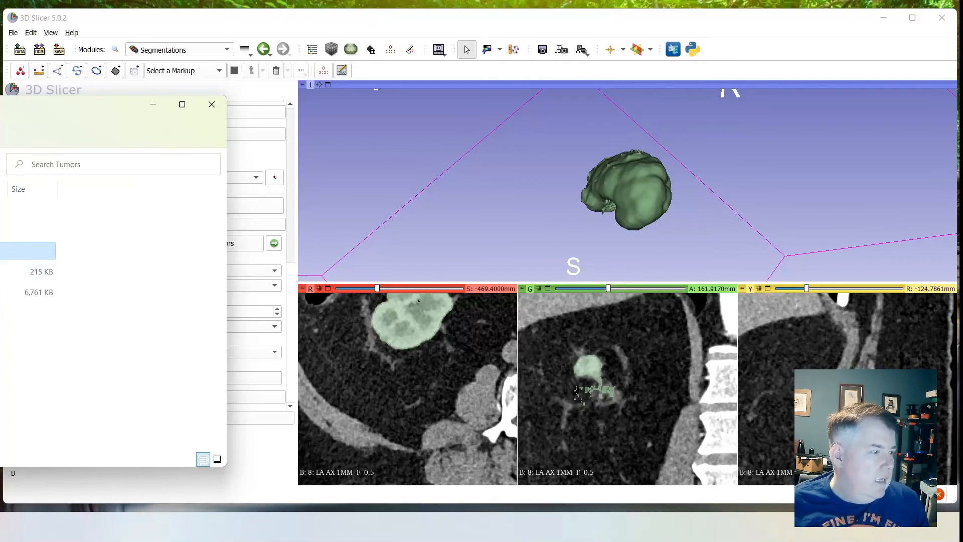
pyautogui.press('Return')
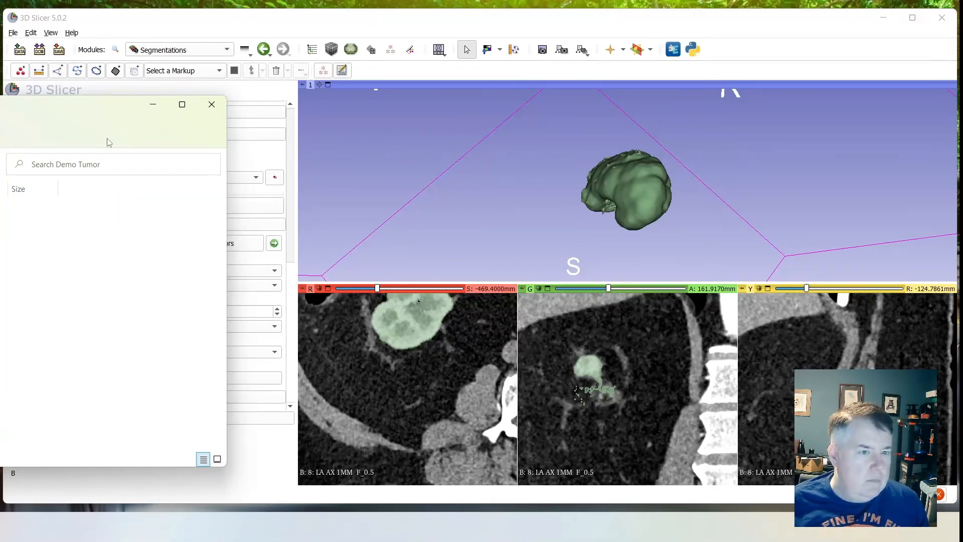
pyautogui.click(212, 104)
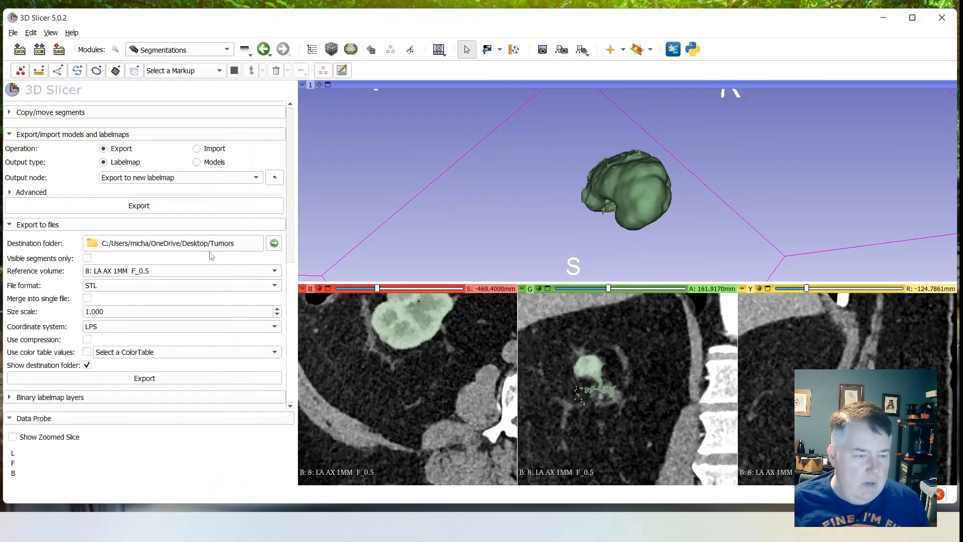
pyautogui.click(257, 247)
pyautogui.click(168, 172)
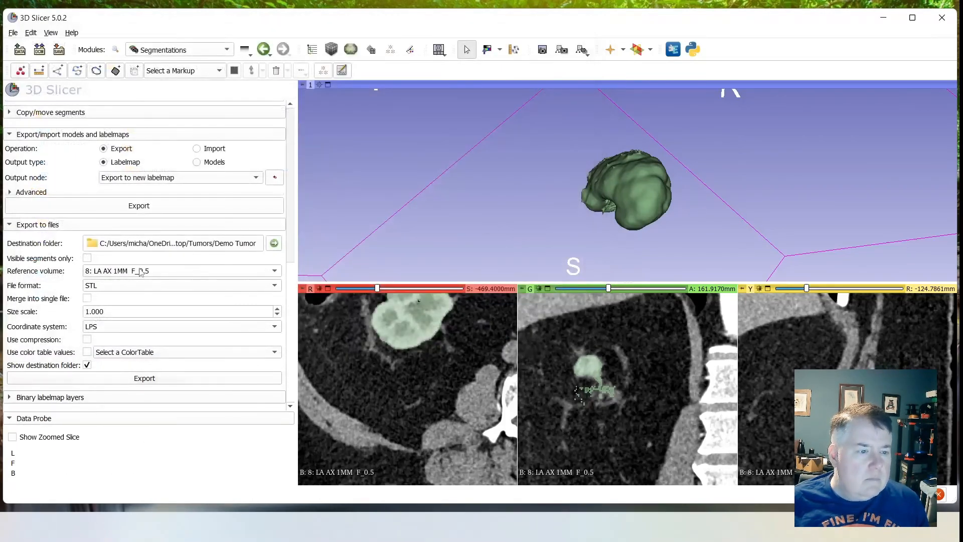
# - Limit the file export to visible segments, keeping 8: LA AX 1MM F_0.5 as reference volume, and export the kidney as STL
pyautogui.click(108, 272)
pyautogui.click(116, 272)
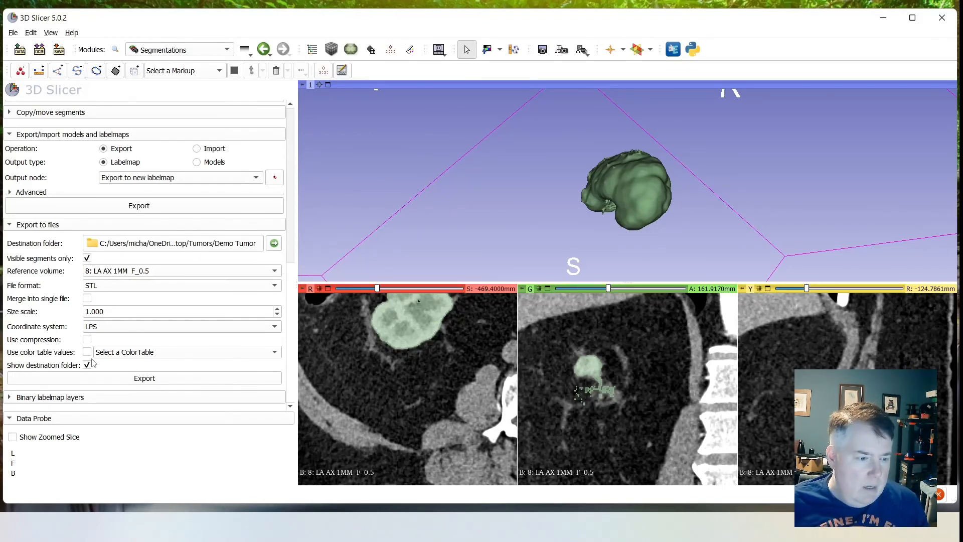
pyautogui.click(99, 378)
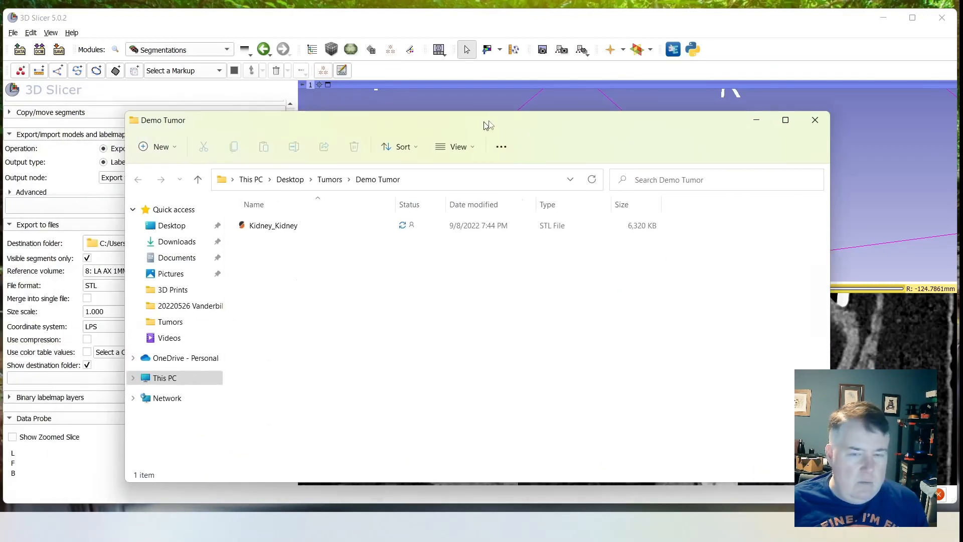
# - Open the exported Kidney_Kidney STL file in PrusaSlicer and view the model on the print bed from a low side angle
pyautogui.moveTo(488, 125); pyautogui.dragTo(503, 89)
pyautogui.click(590, 188)
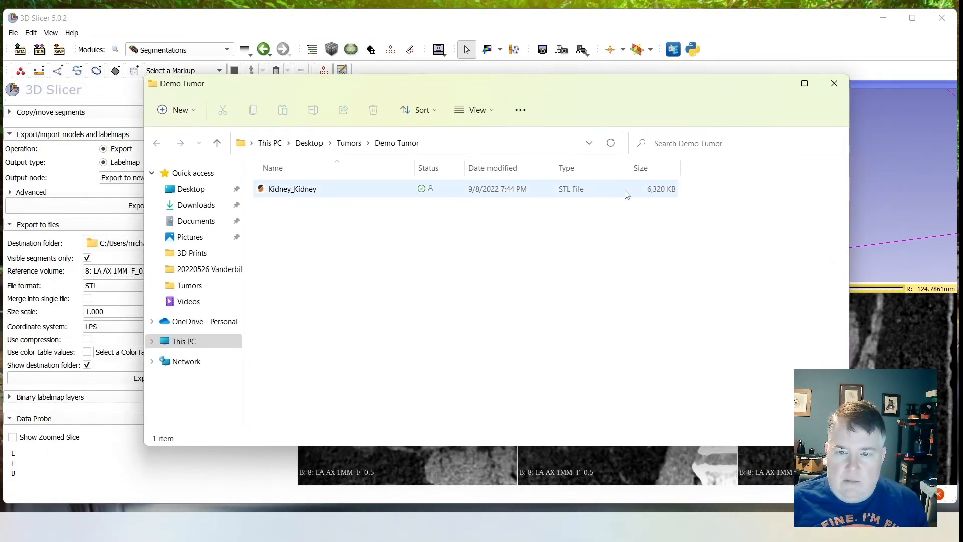
pyautogui.doubleClick(303, 193)
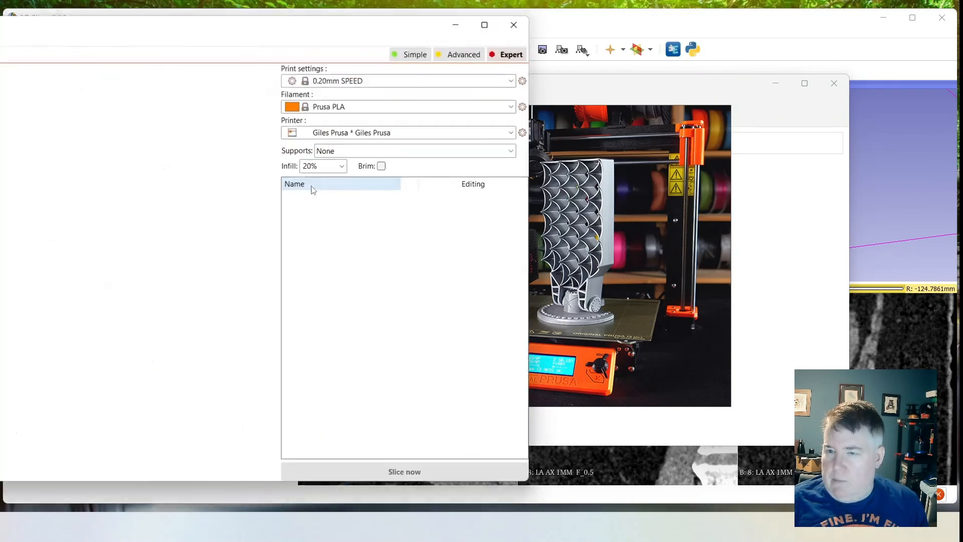
pyautogui.moveTo(232, 25); pyautogui.dragTo(567, 21)
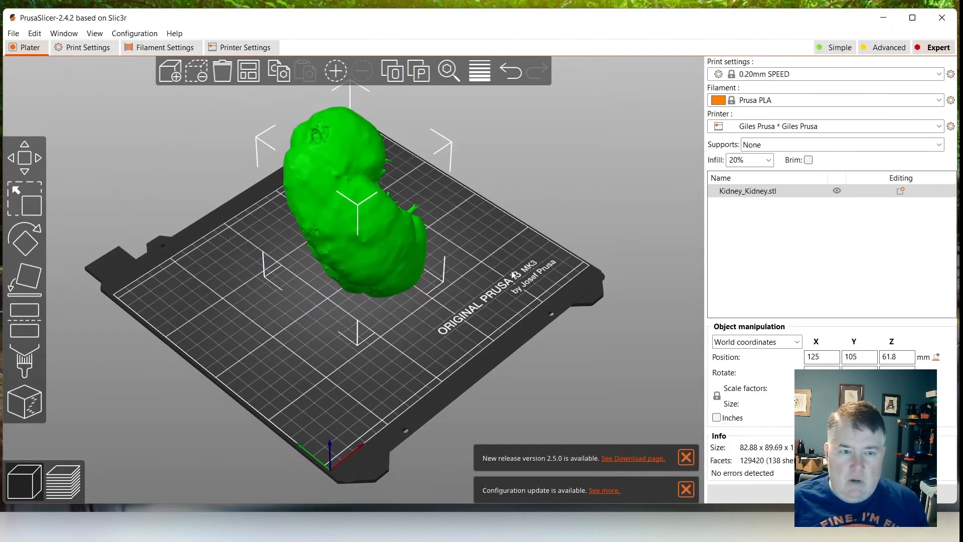
pyautogui.moveTo(536, 273); pyautogui.dragTo(365, 237)
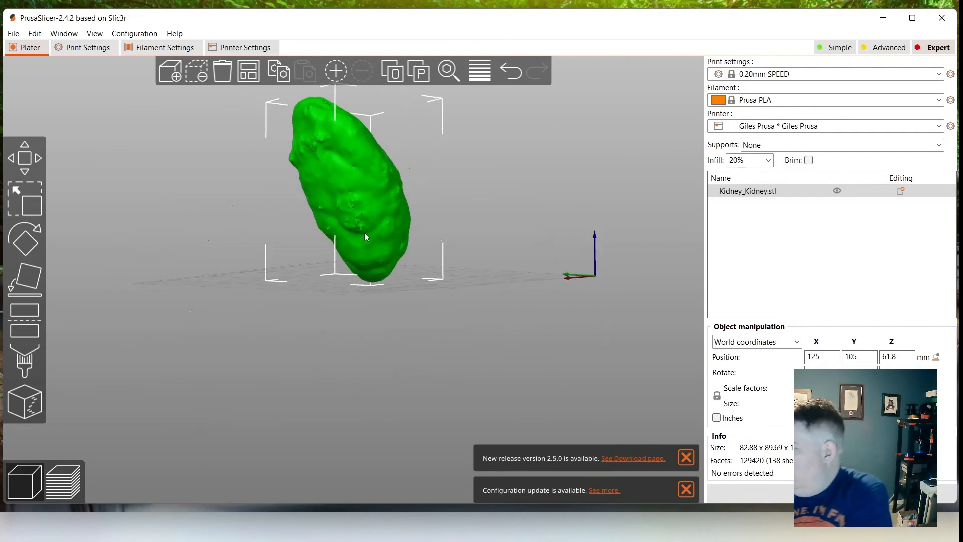